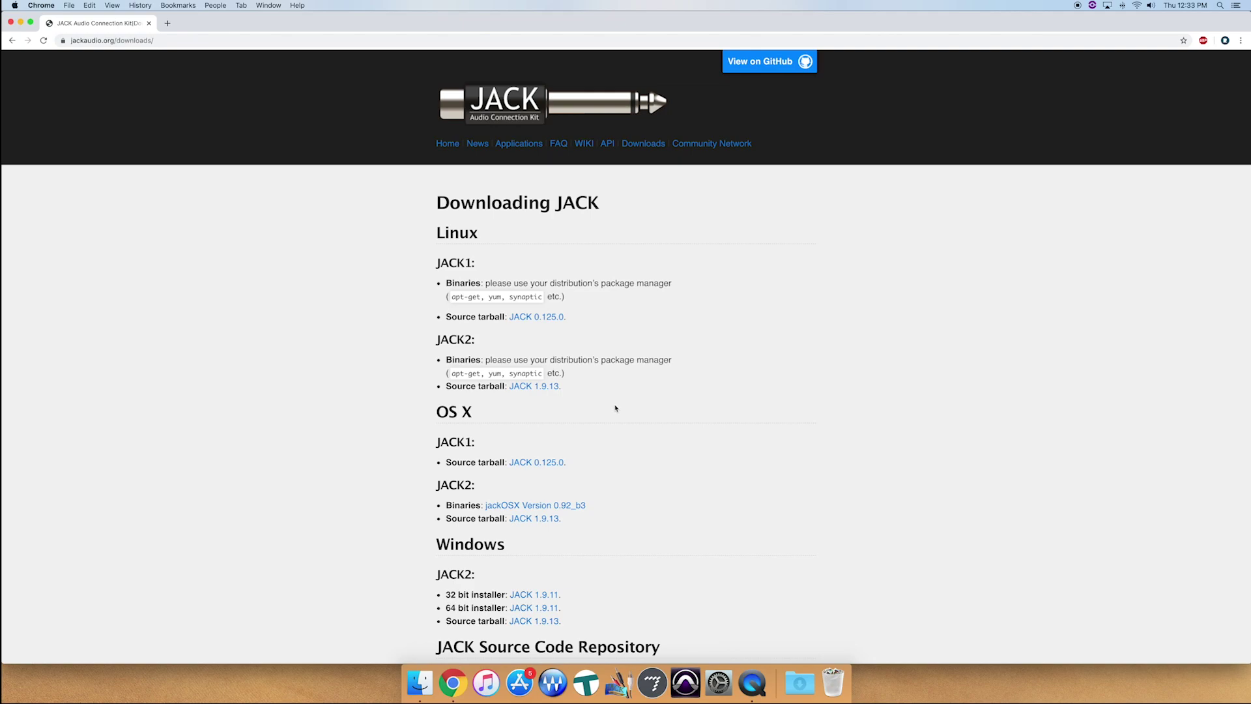
Download the JackOSX Version 0.92_b3 zip from the OS X JACK2 binaries section
scroll(615, 409, down, 3)
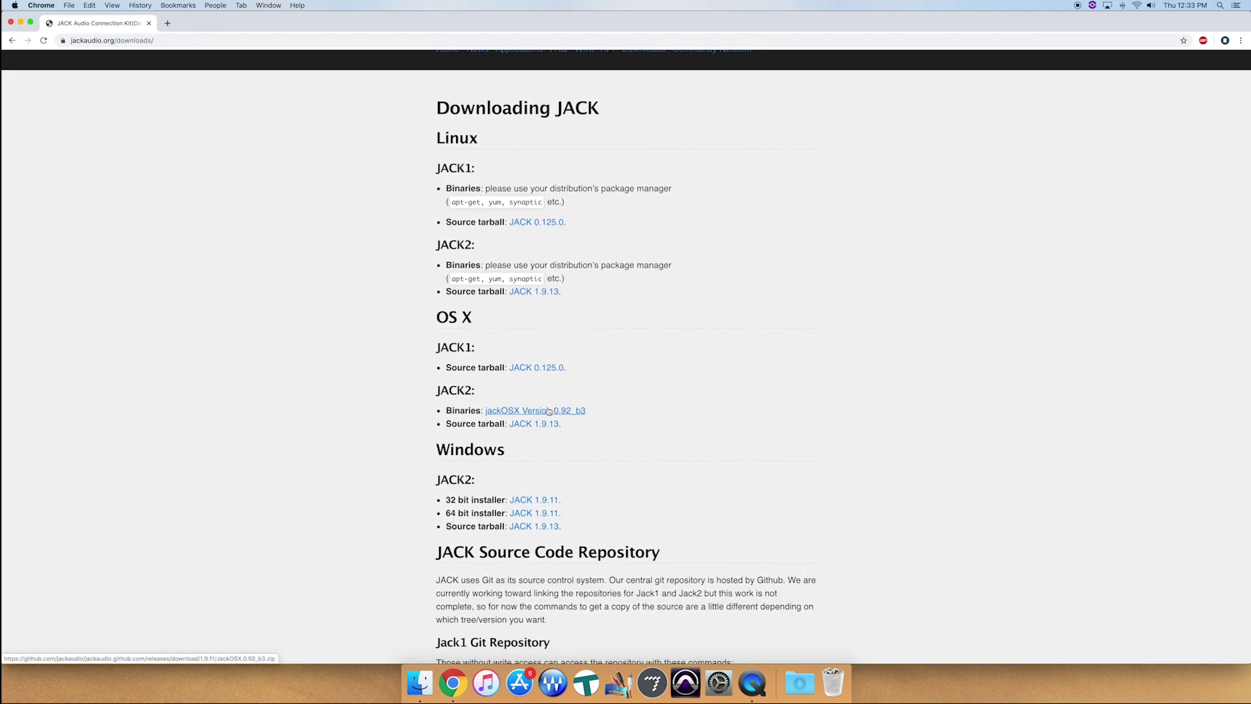
click(548, 410)
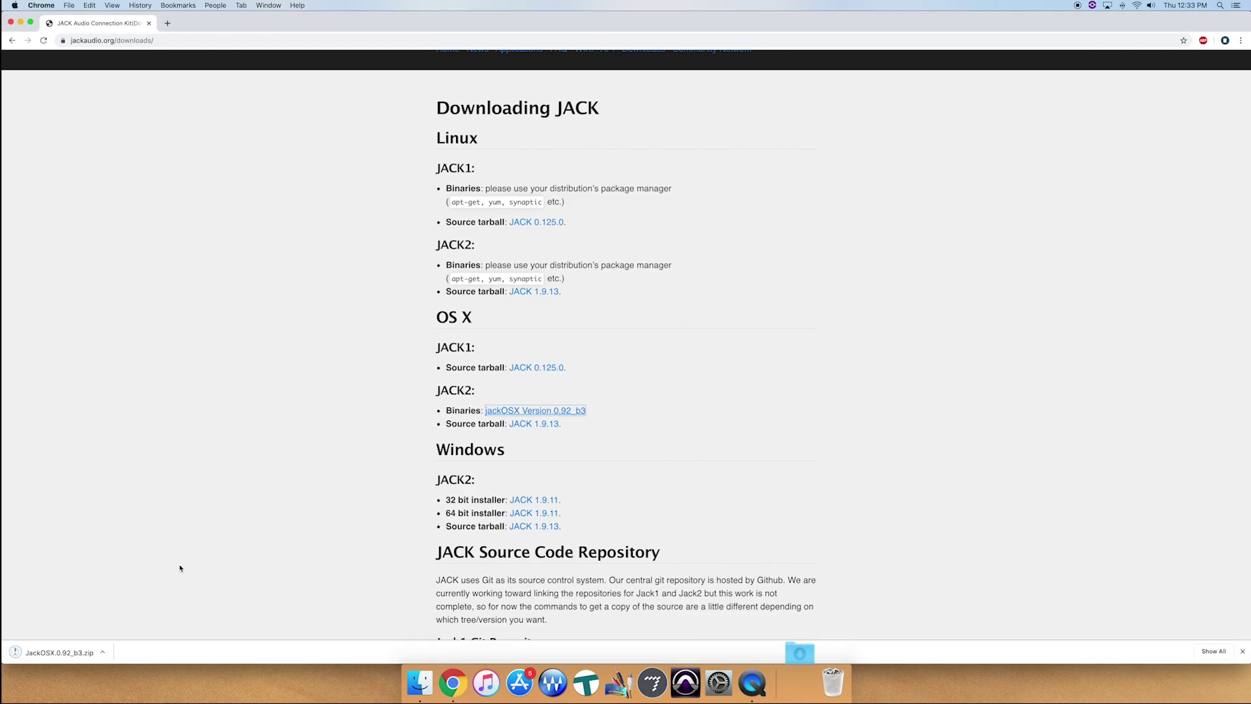
Unzip JackOSX.0.92_b3, try launching its installer package, and dismiss the unidentified-developer warning
click(75, 652)
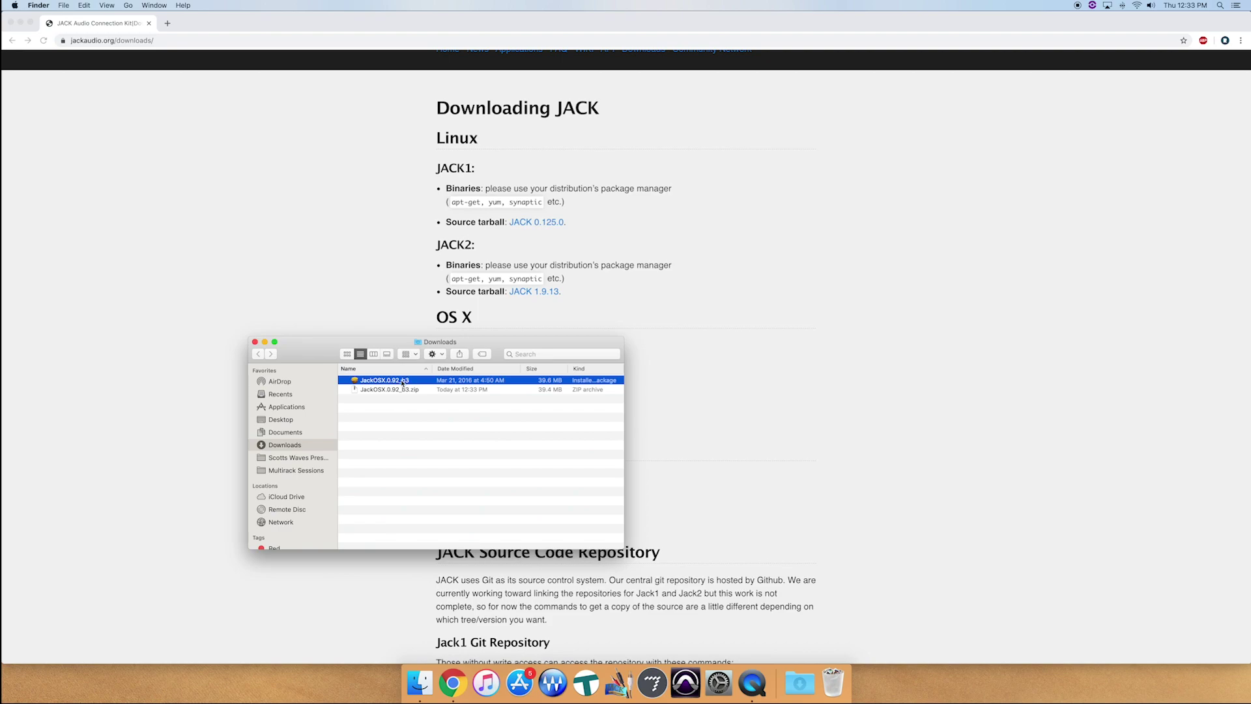
double_click(403, 382)
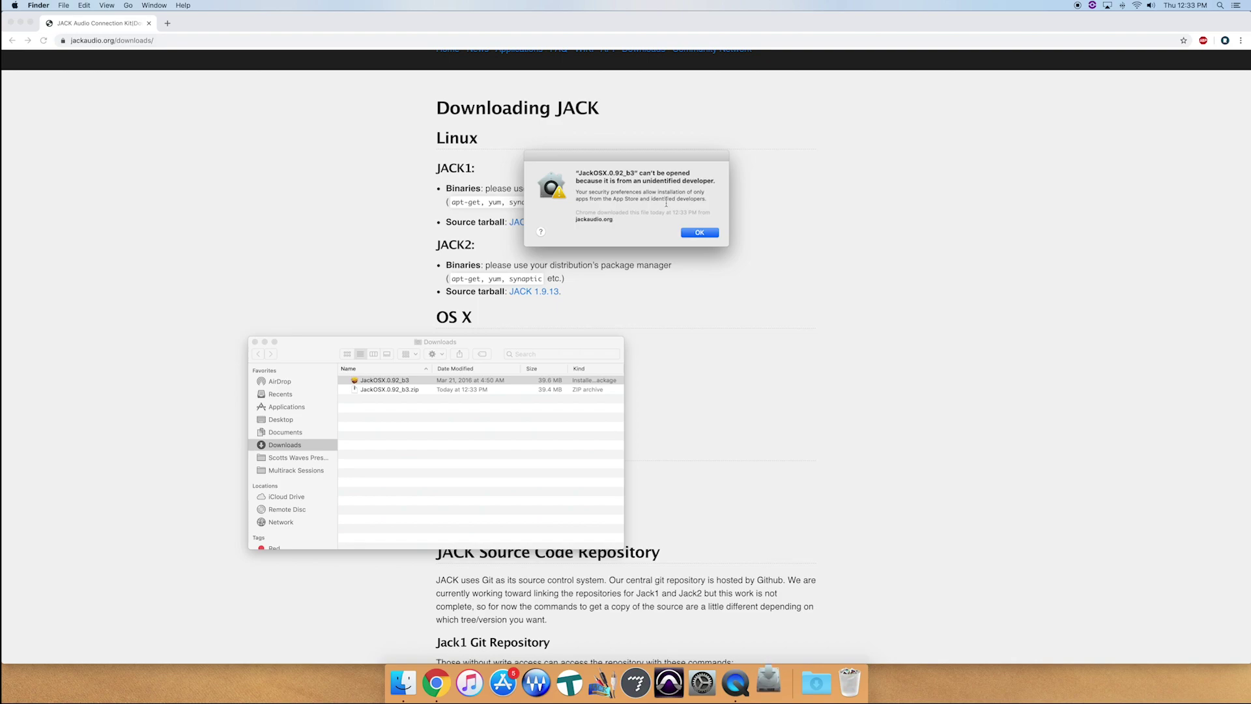
click(699, 233)
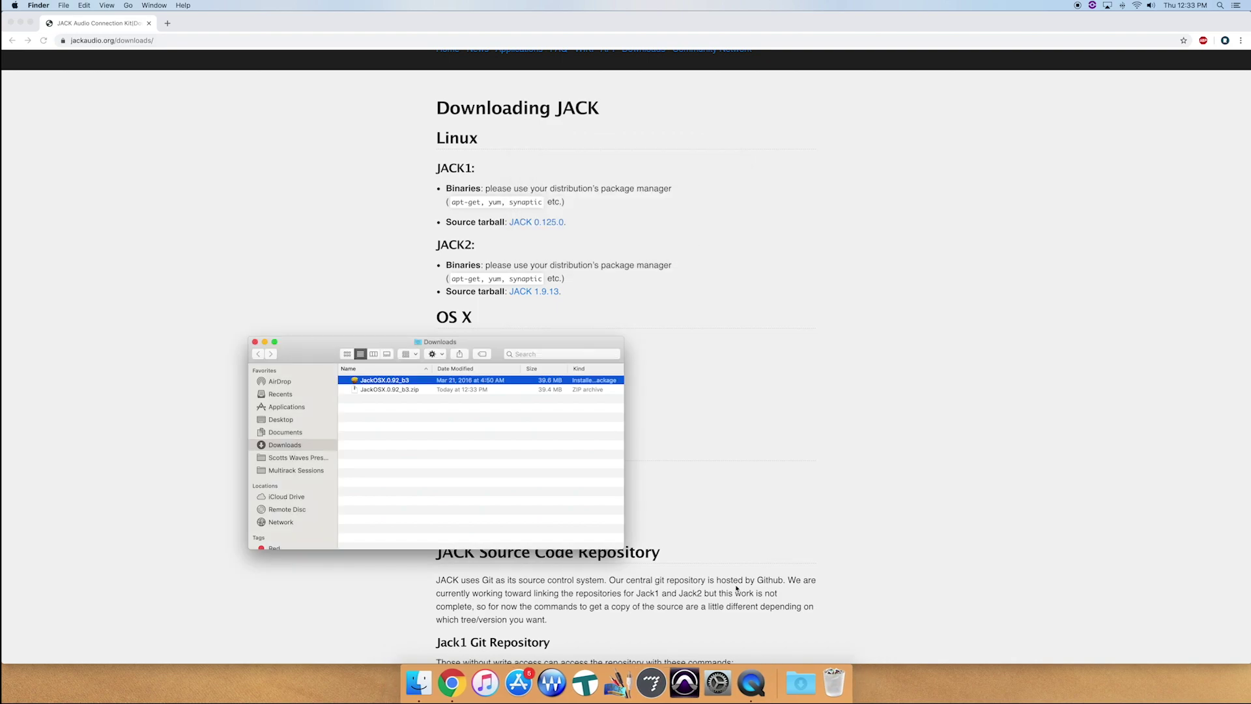
Use Open Anyway in Security & Privacy to let the JackOSX installer run, and confirm
click(719, 682)
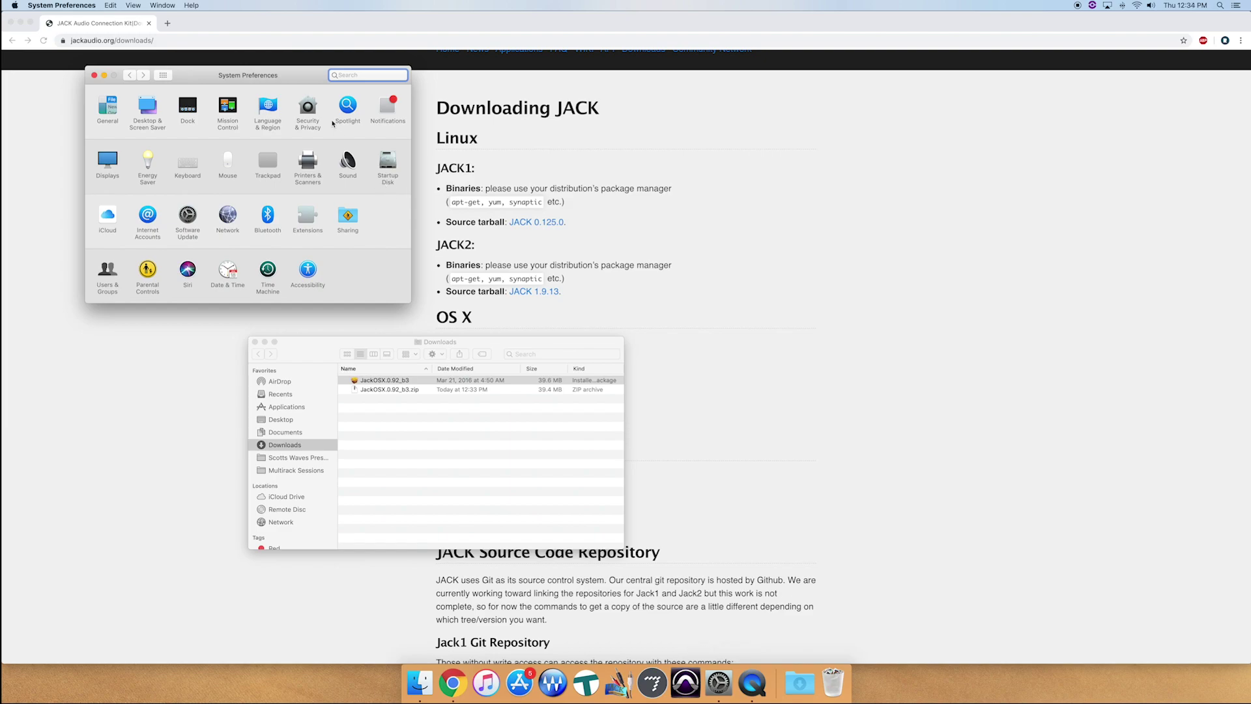
click(311, 114)
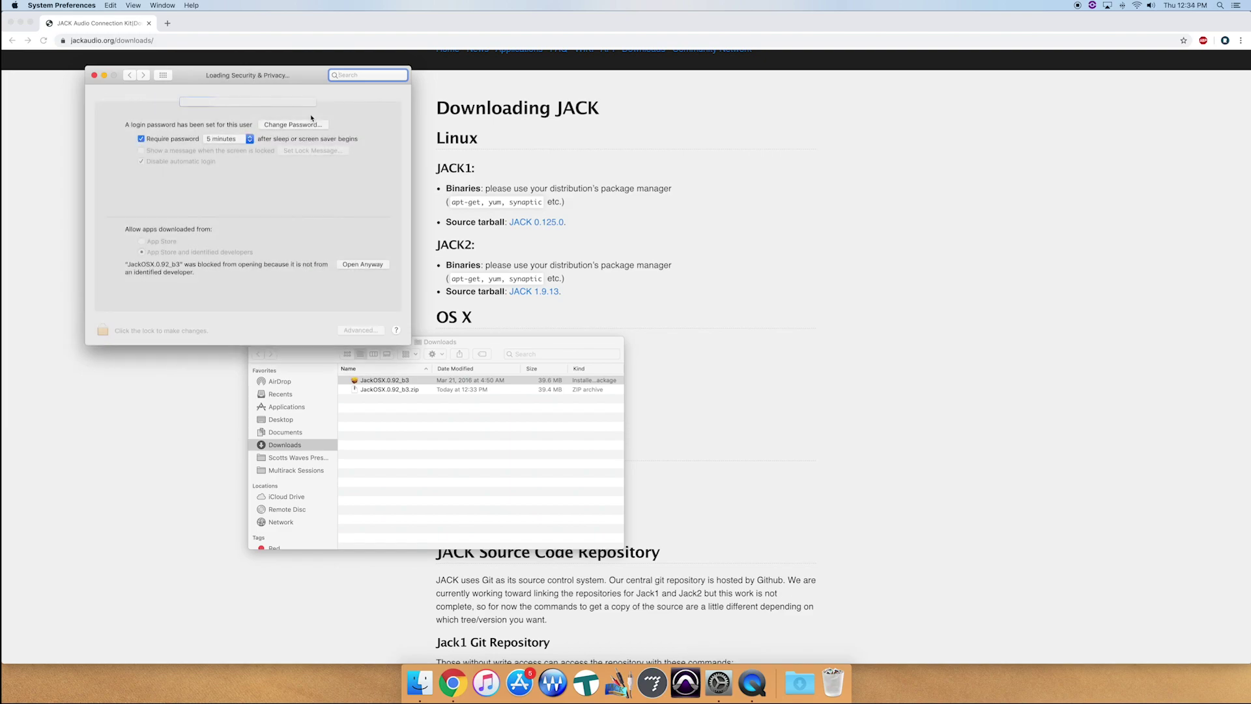
click(353, 264)
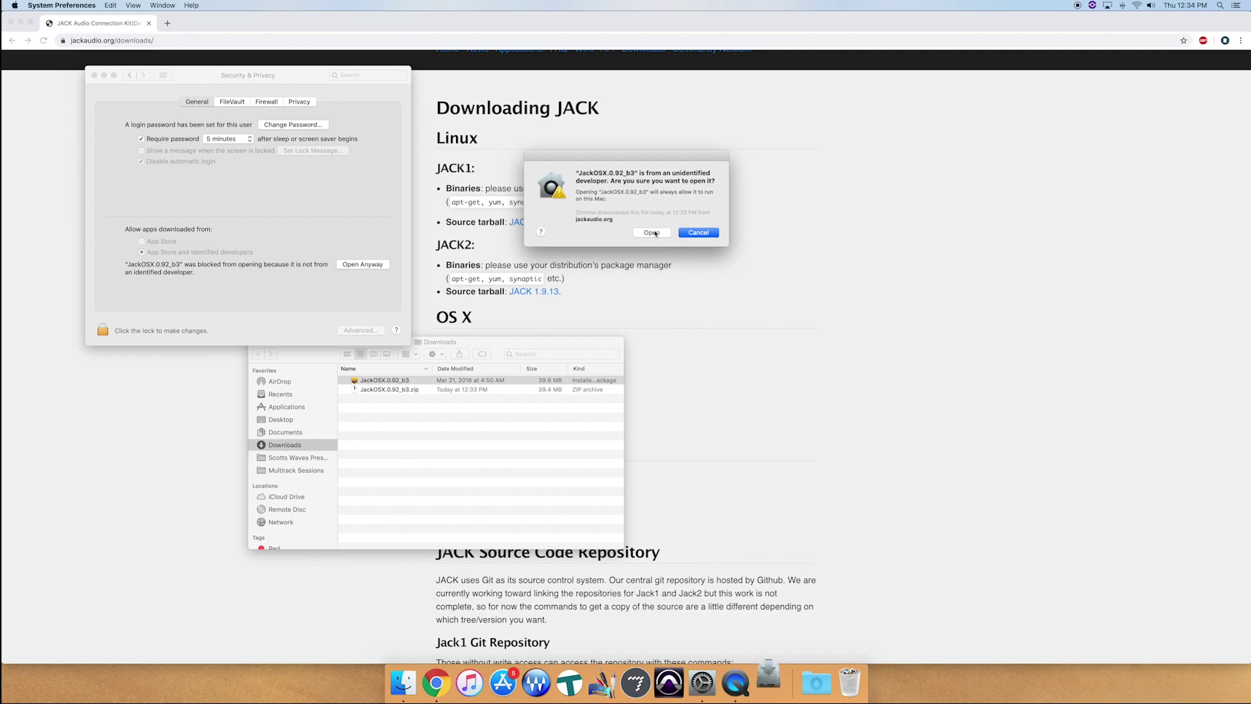
click(651, 233)
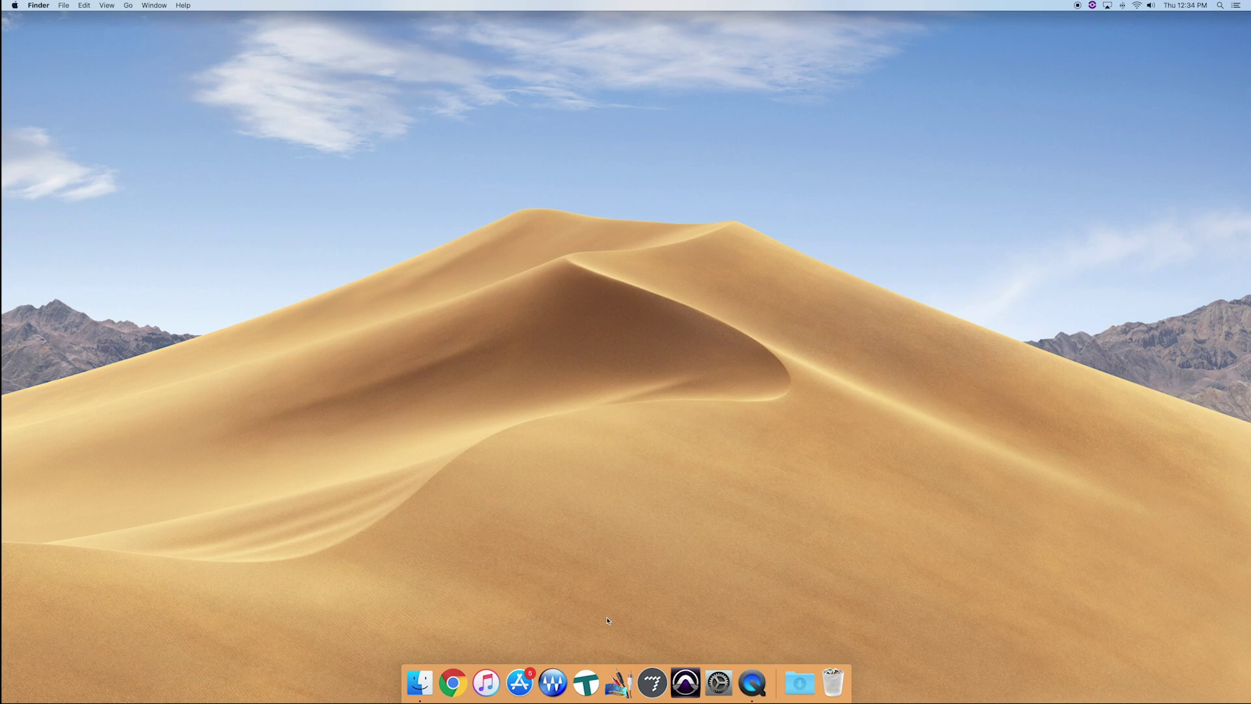
Launch JackPilot from the Dock and start the JACK server
click(619, 682)
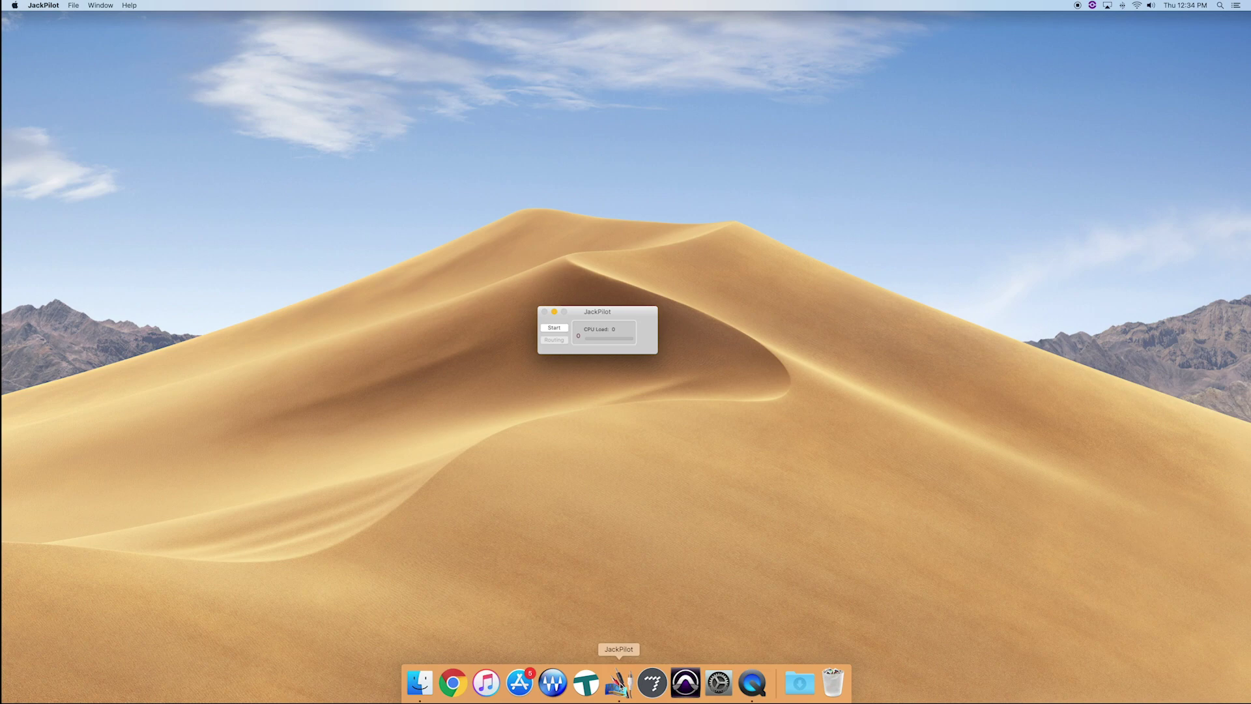
click(556, 329)
Launch Tracks Live and open the recent session Easters Sun 04.21.19
click(593, 686)
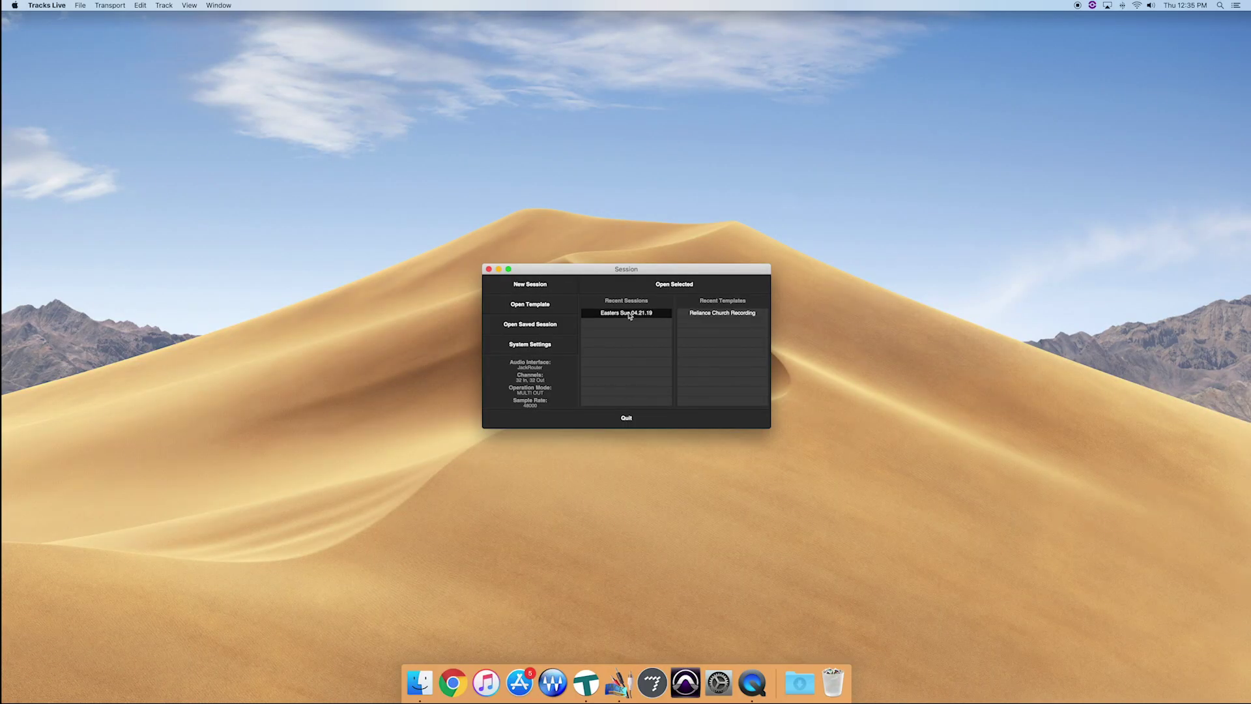
double_click(630, 314)
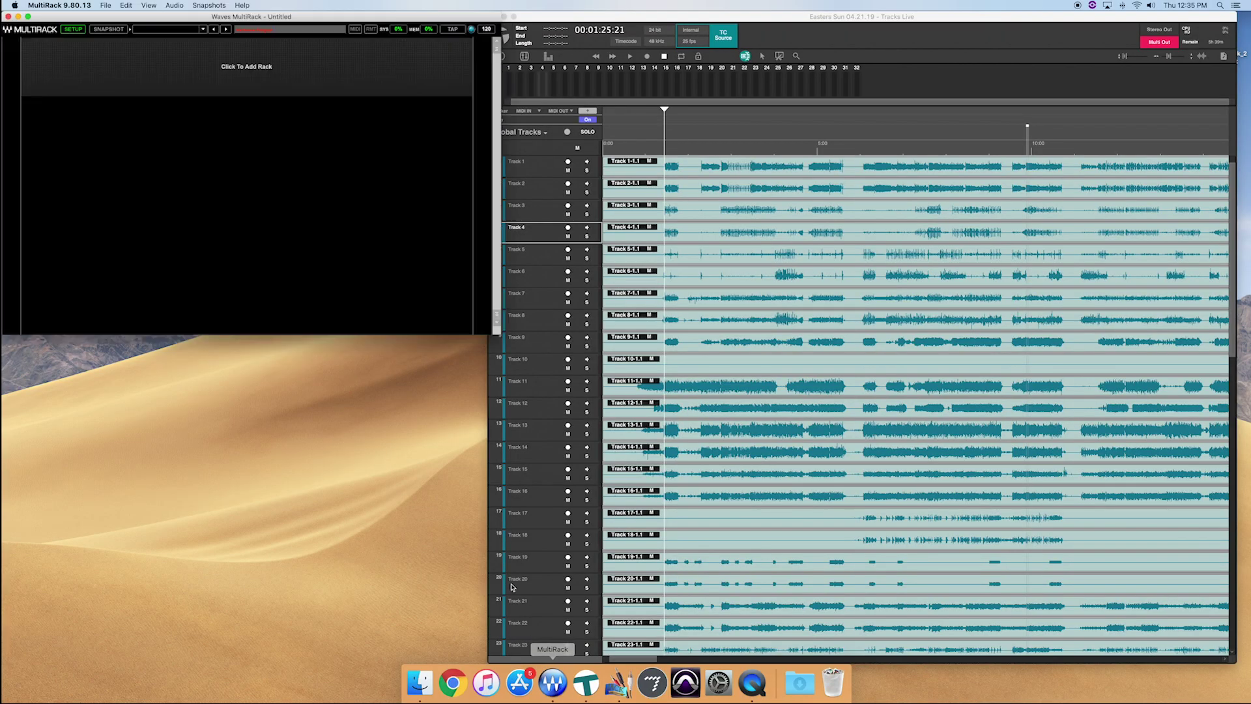
Load Easter!.mrdb from MultiRack's recent sessions list
click(106, 6)
mouse_move(144, 39)
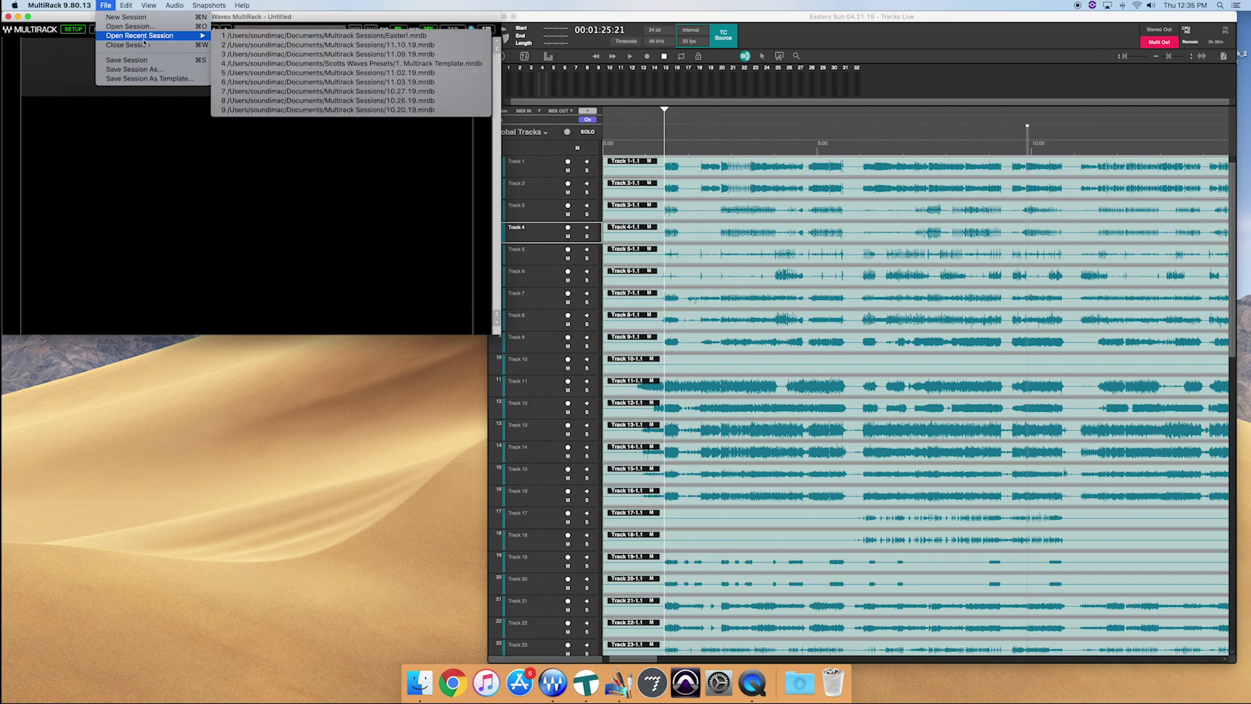
click(233, 36)
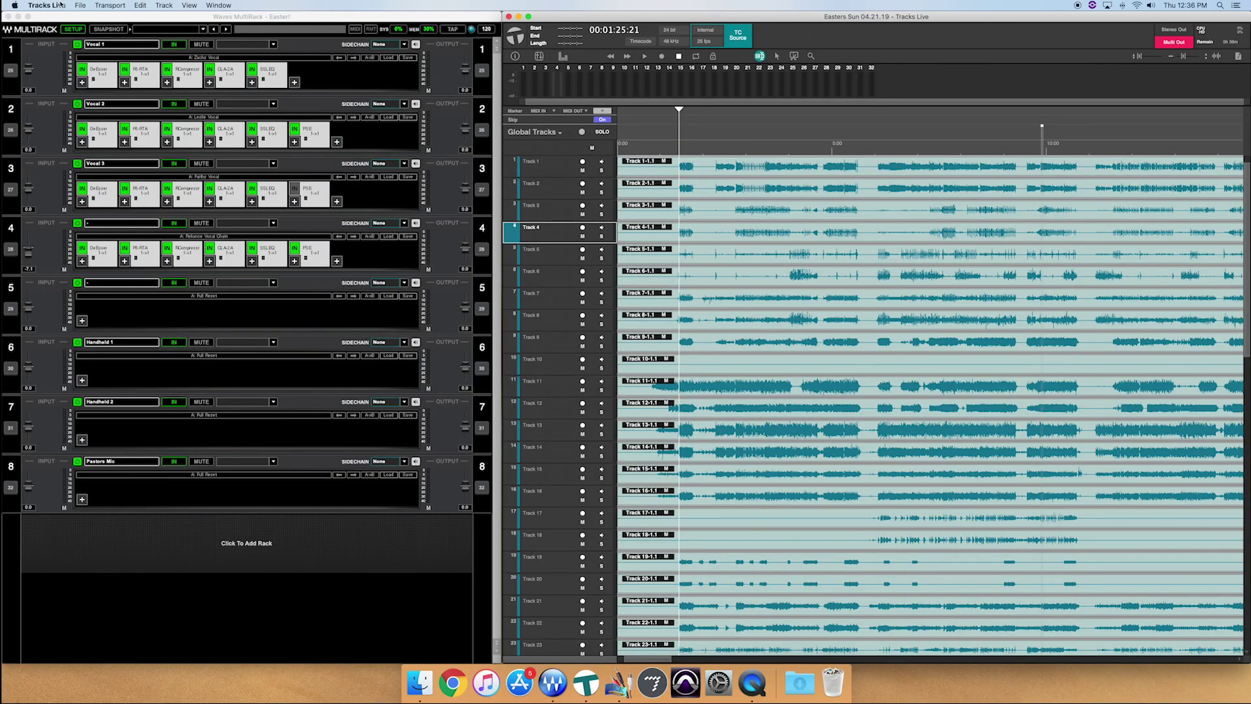
Choose JackRouter as the Interface in Tracks Live's Audio System Settings and confirm with Ok
click(60, 4)
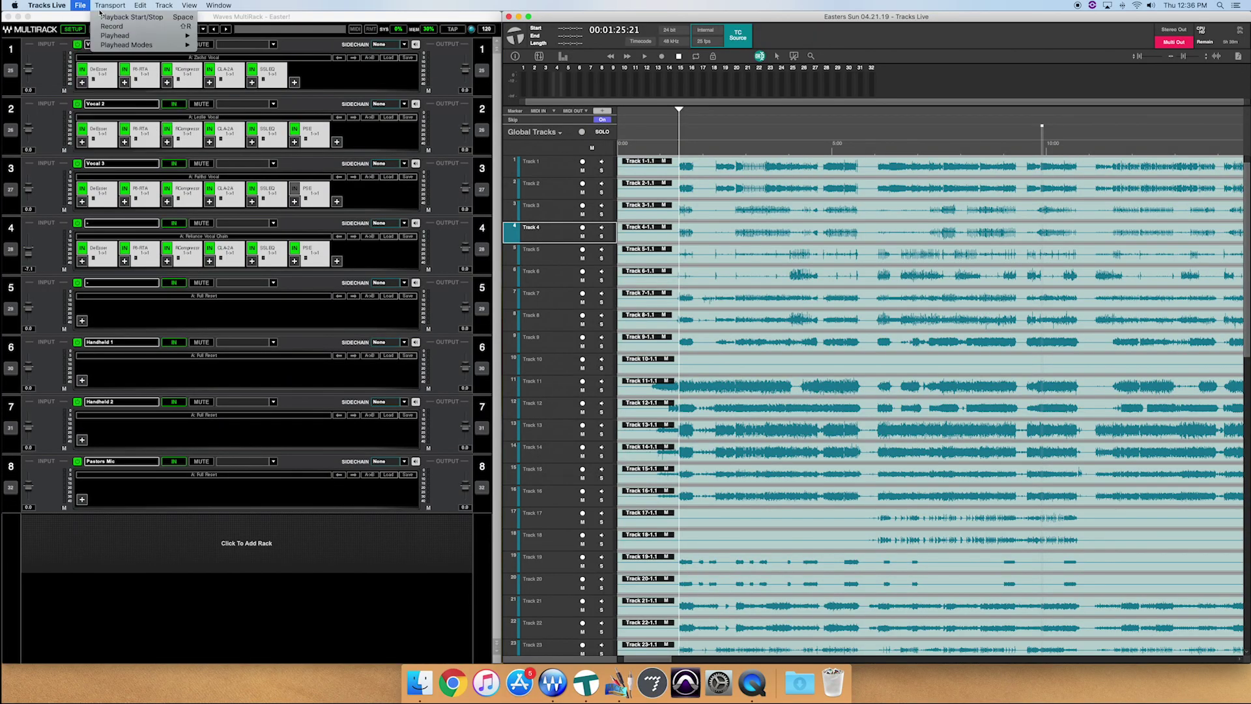
click(173, 101)
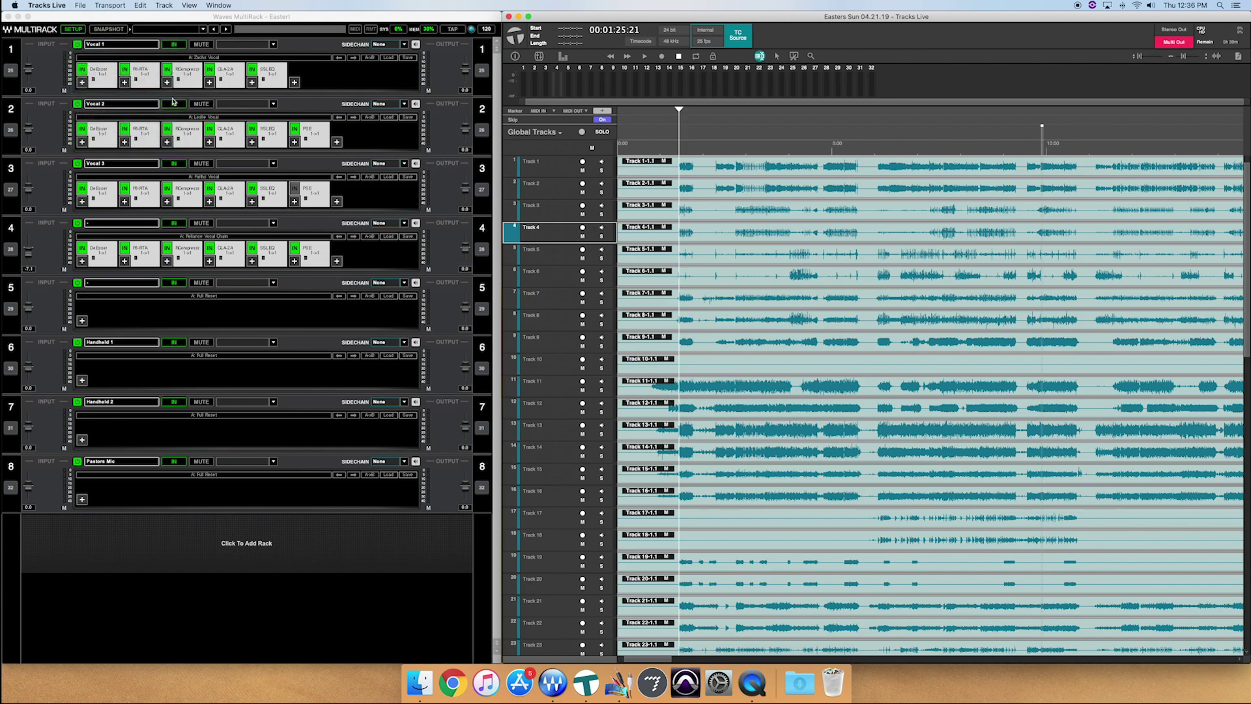
click(616, 224)
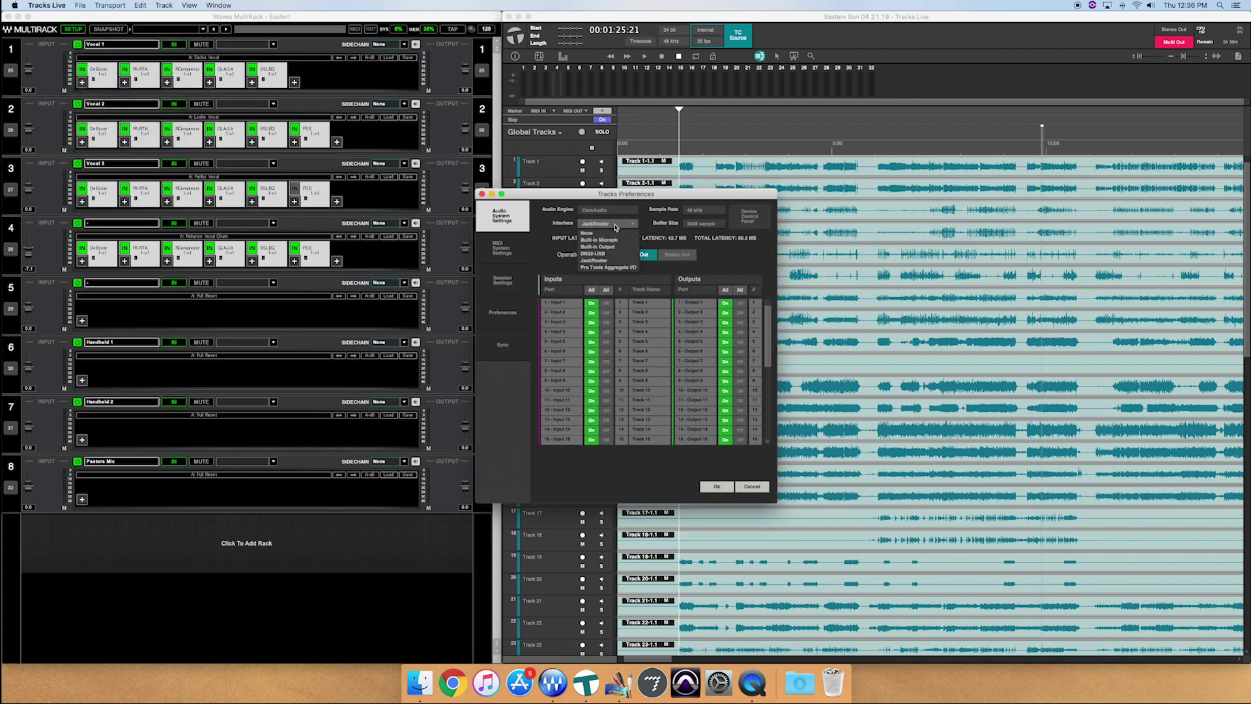
click(610, 261)
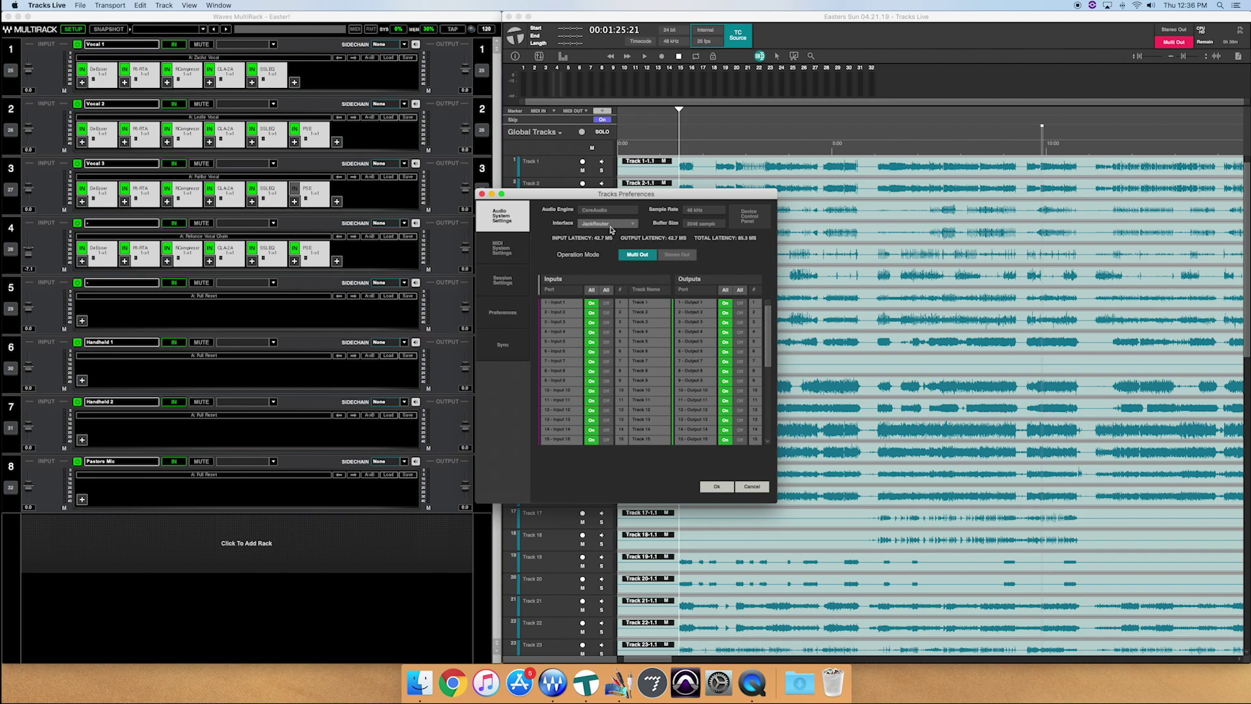
click(613, 224)
click(604, 262)
click(717, 488)
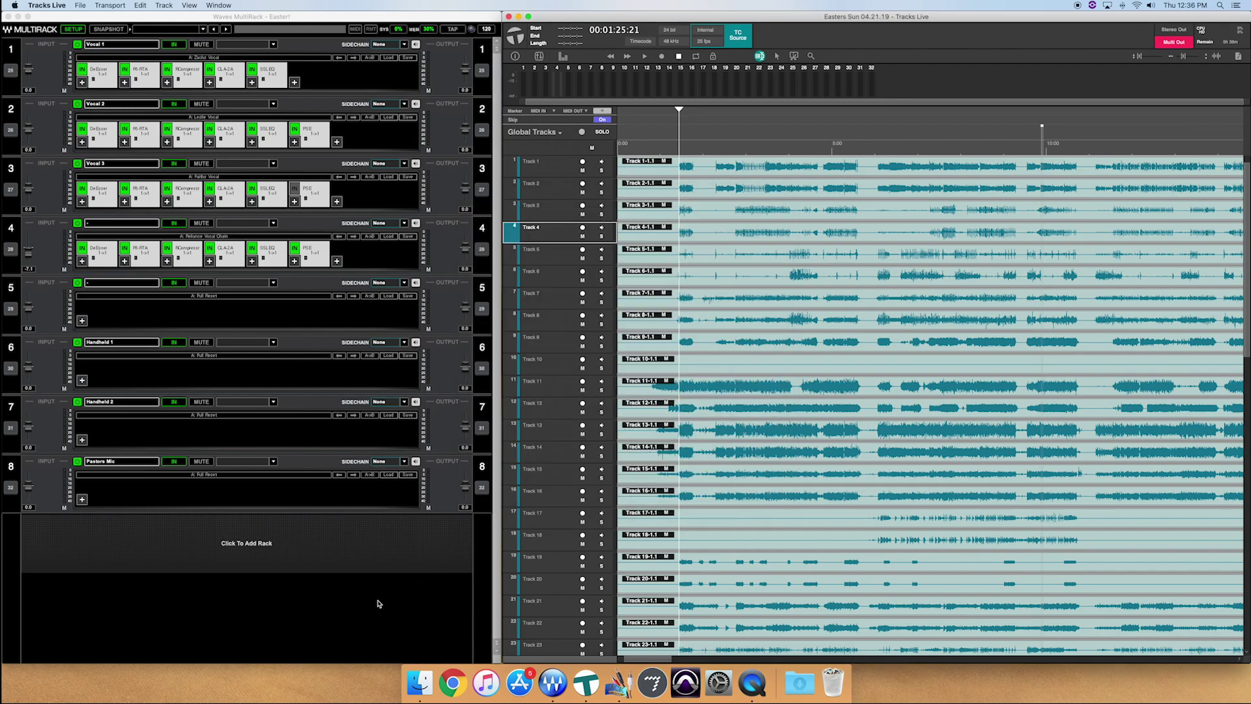
Set MultiRack's audio device to JackRouter (48000 sample rate, 2048 buffer), apply, and close Preferences
click(378, 604)
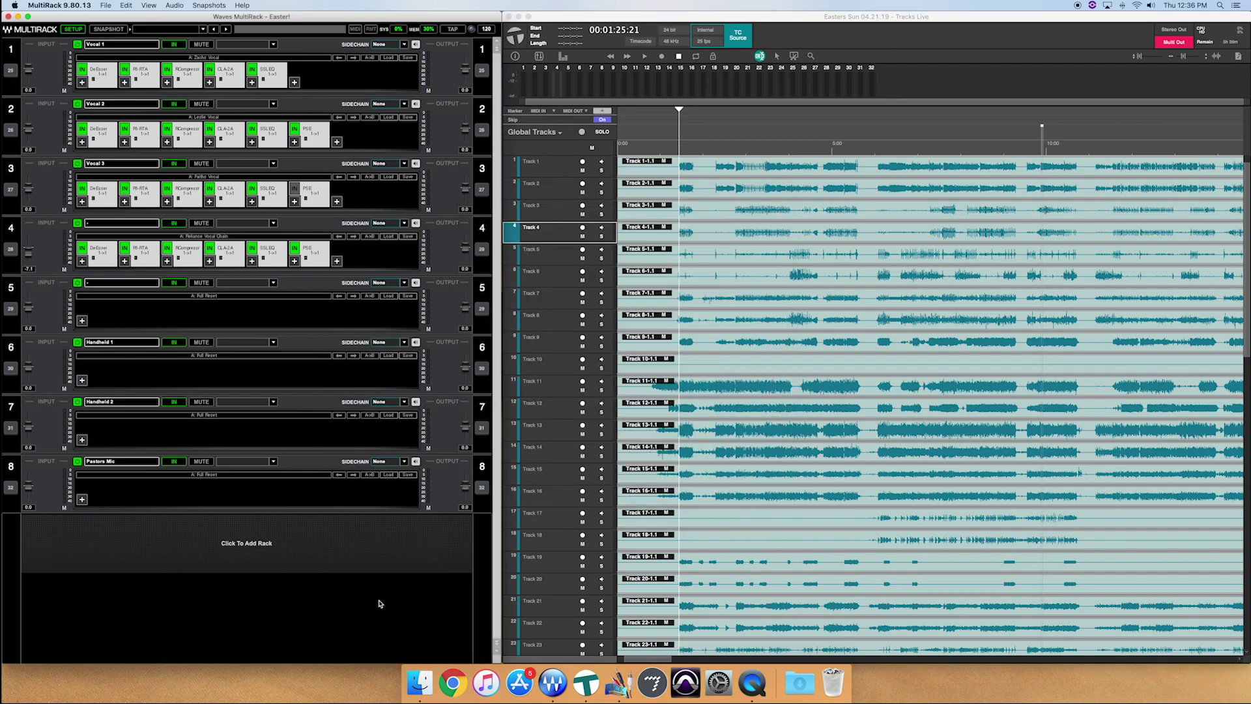
click(104, 6)
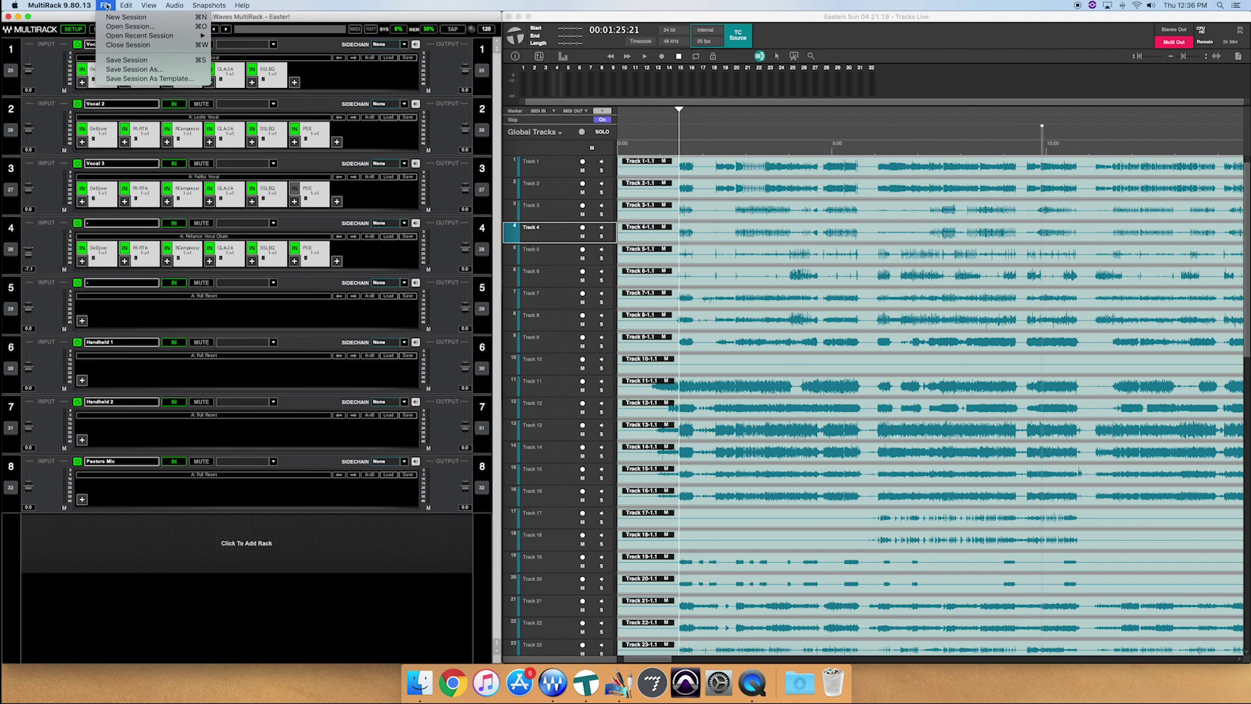
click(52, 26)
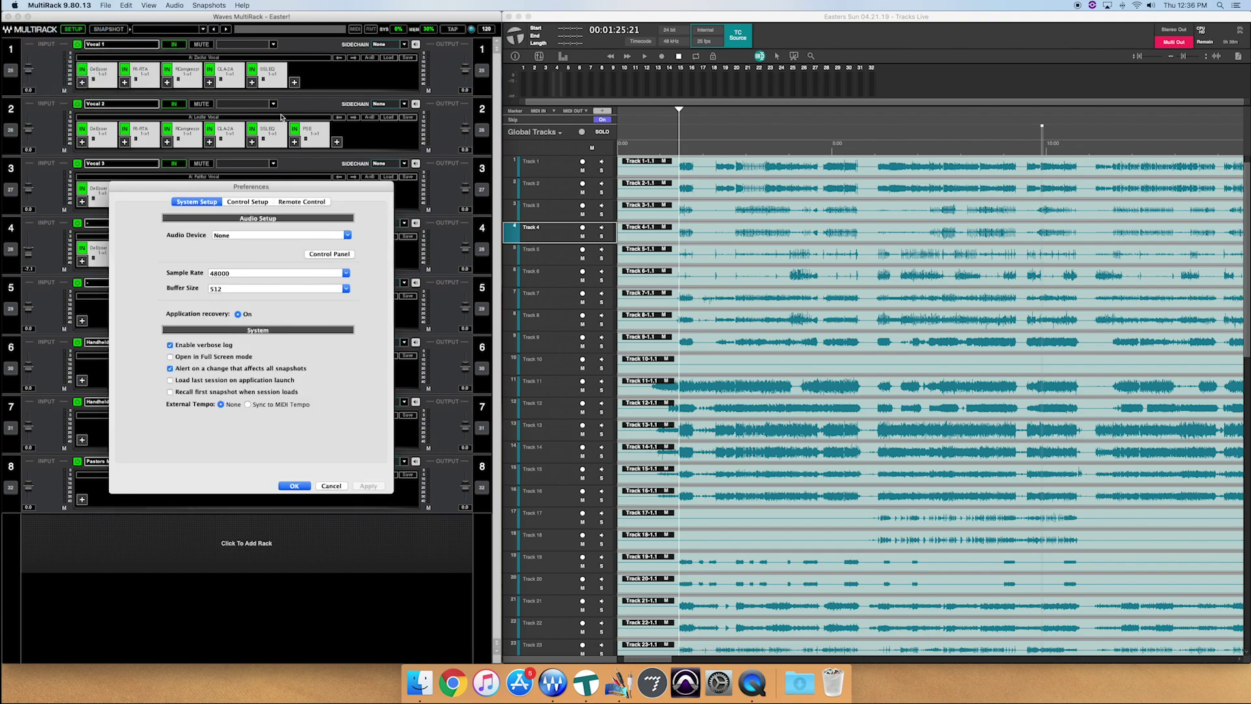
click(274, 235)
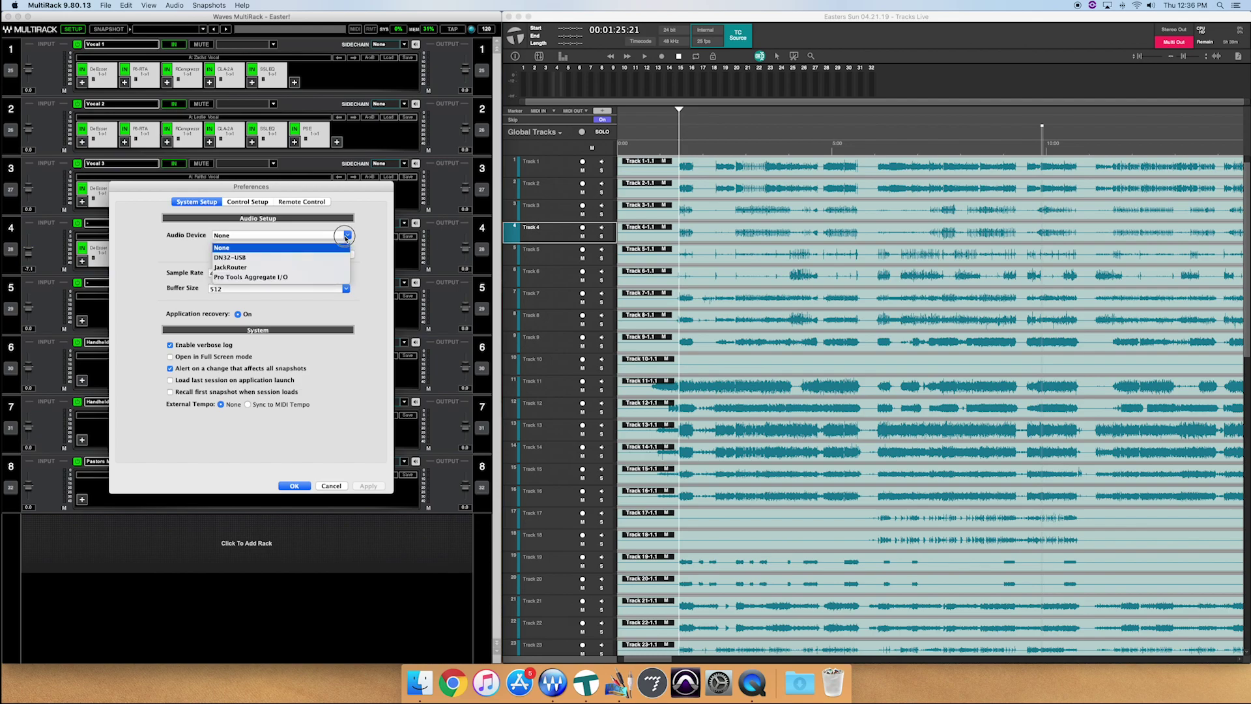
click(249, 267)
click(368, 486)
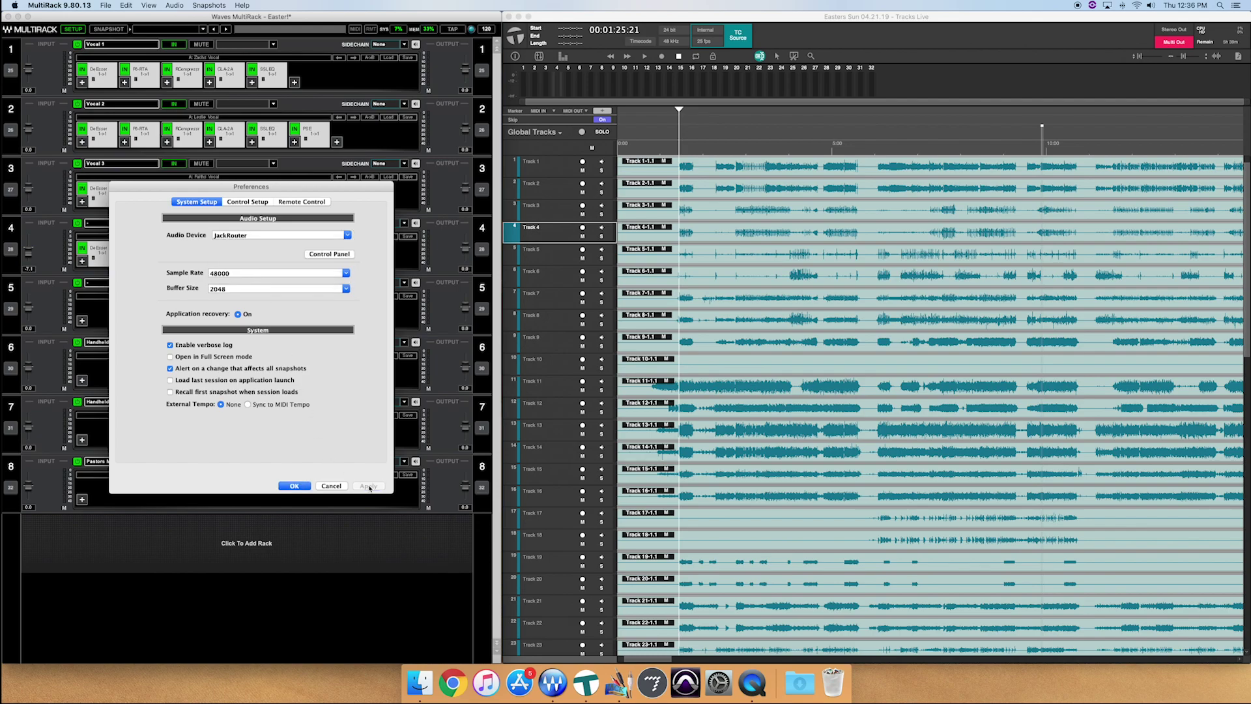
click(291, 486)
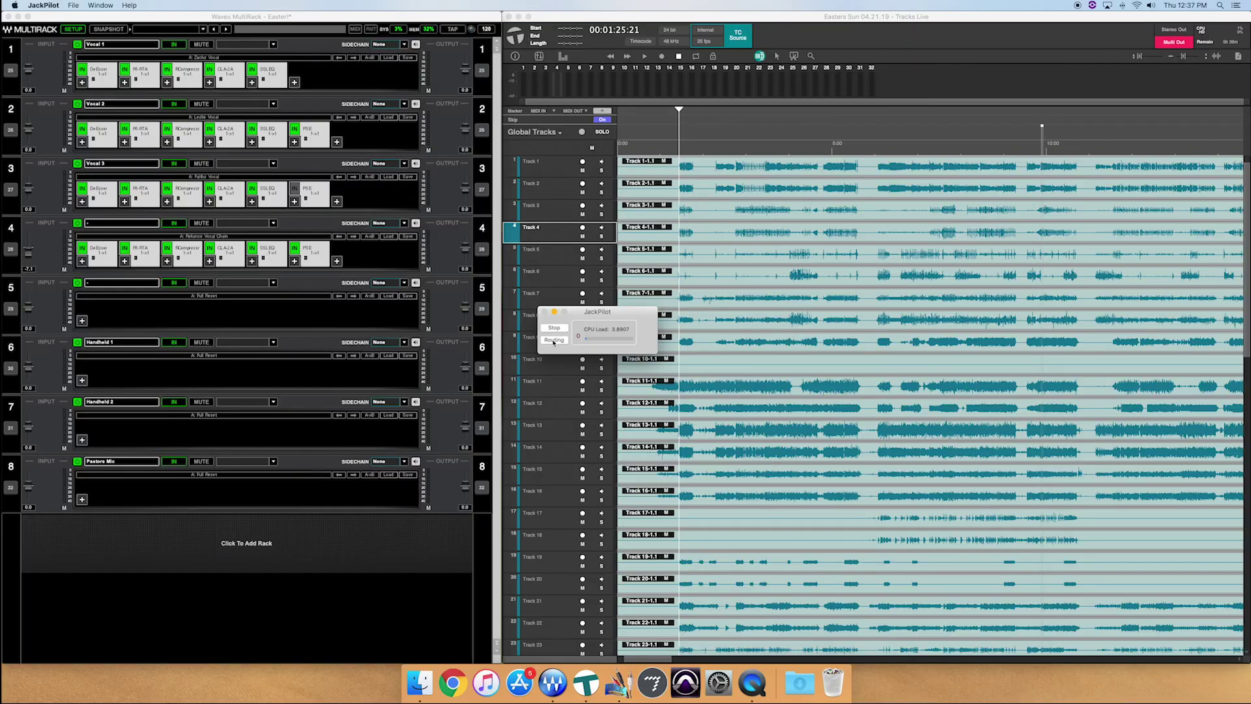
Open JackPilot's Connections Manager and inspect the system capture port list
click(554, 340)
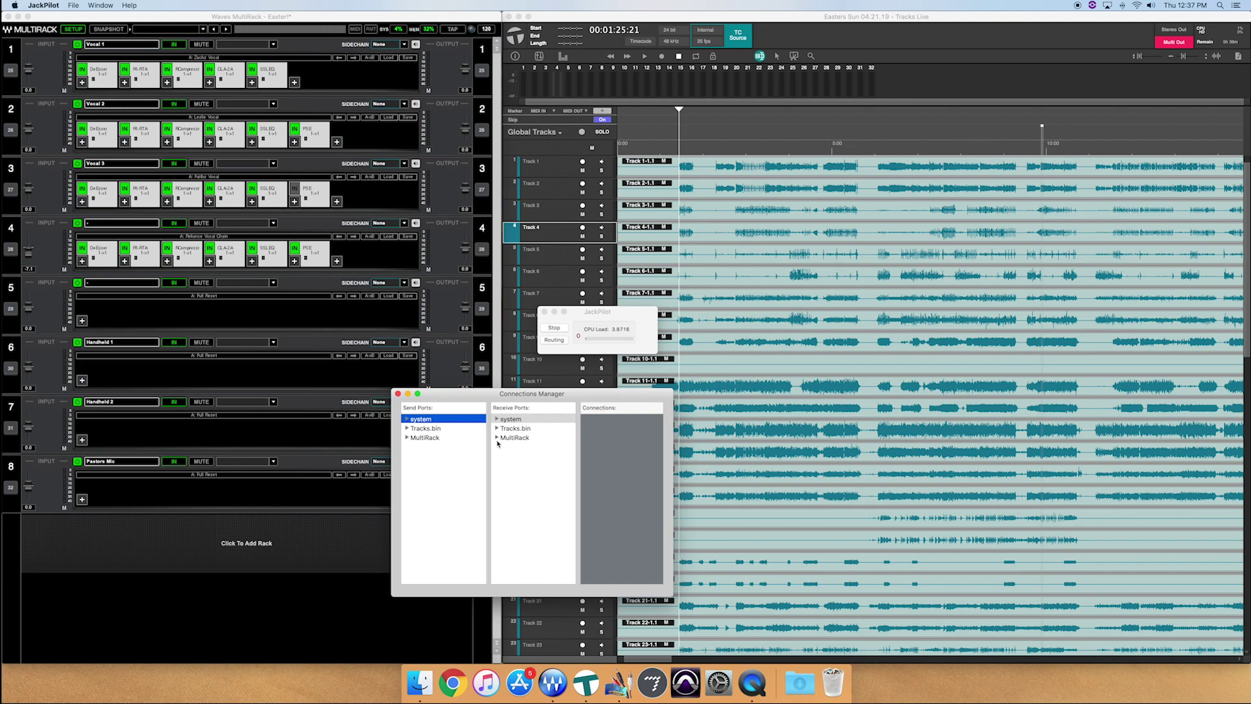
click(406, 420)
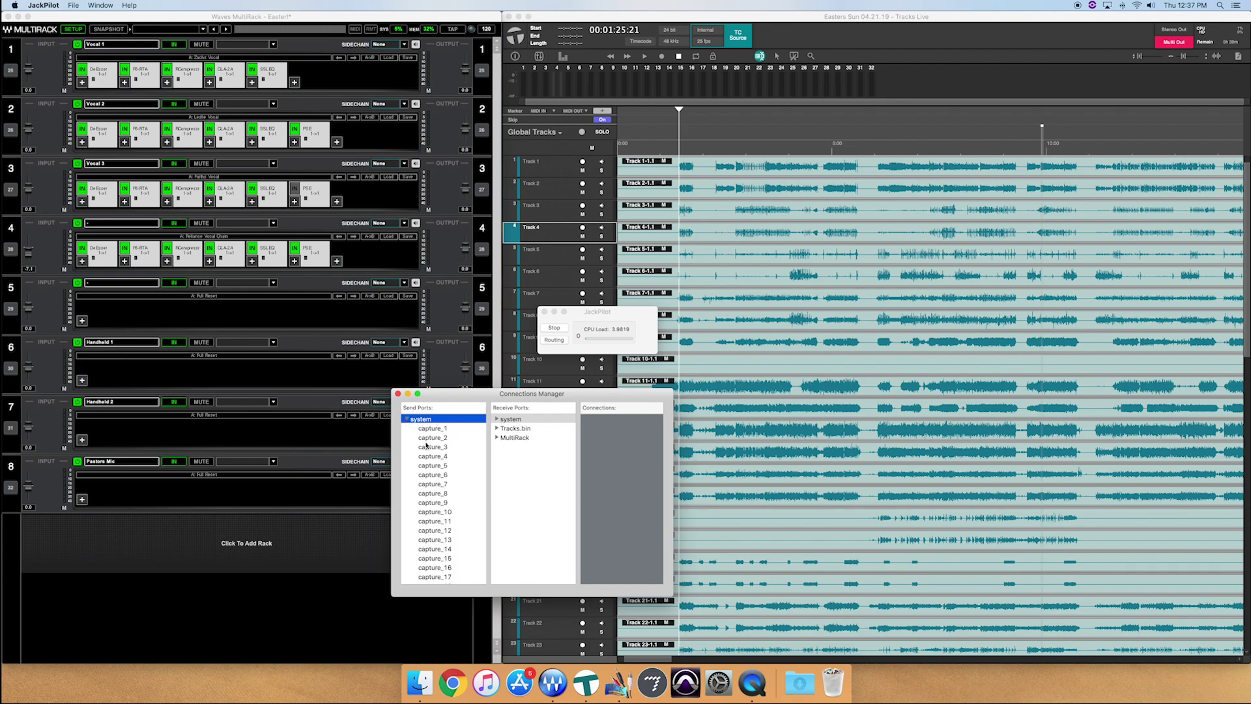
scroll(426, 446, down, 10)
scroll(424, 446, up, 10)
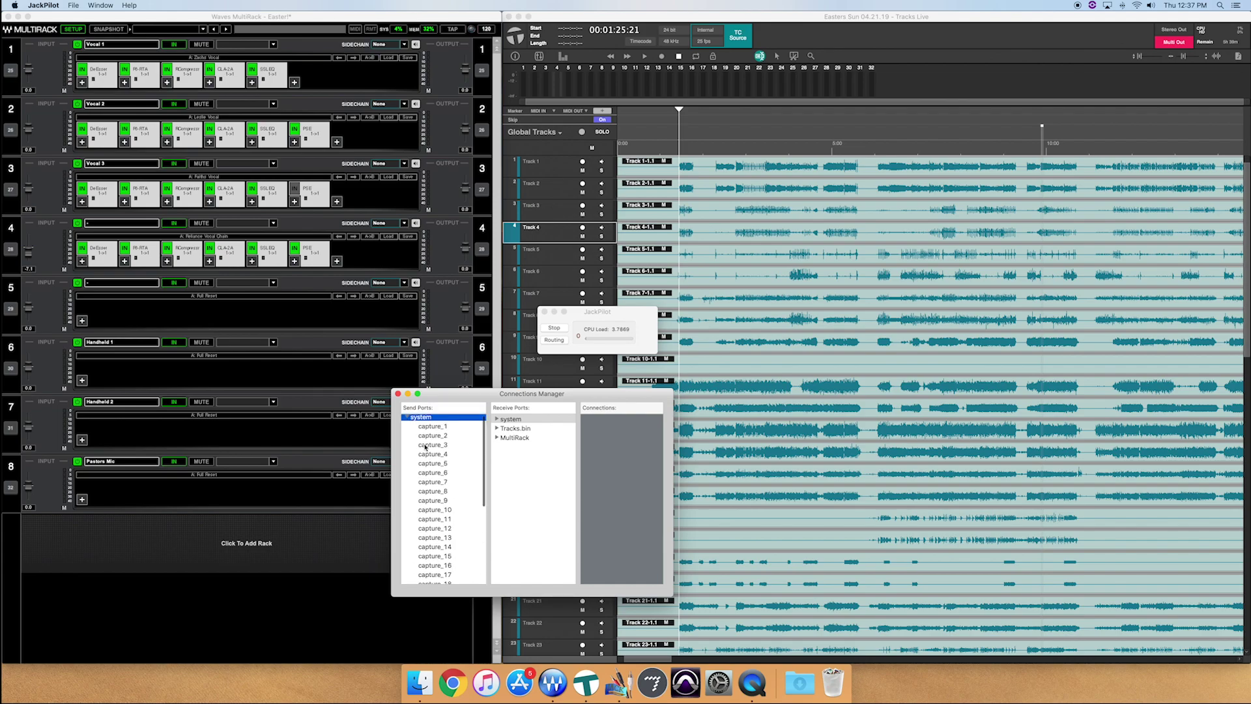
click(407, 419)
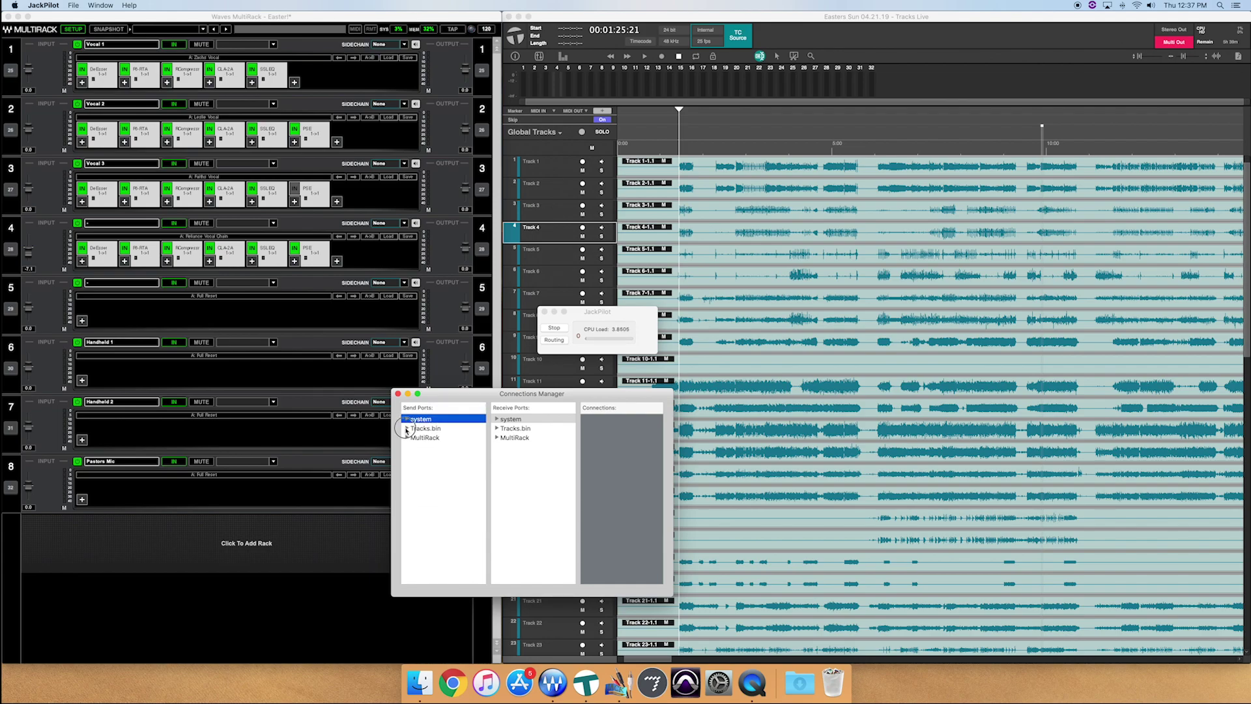
Inspect the Tracks.bin and MultiRack output port lists, then collapse them
click(407, 428)
scroll(428, 447, down, 5)
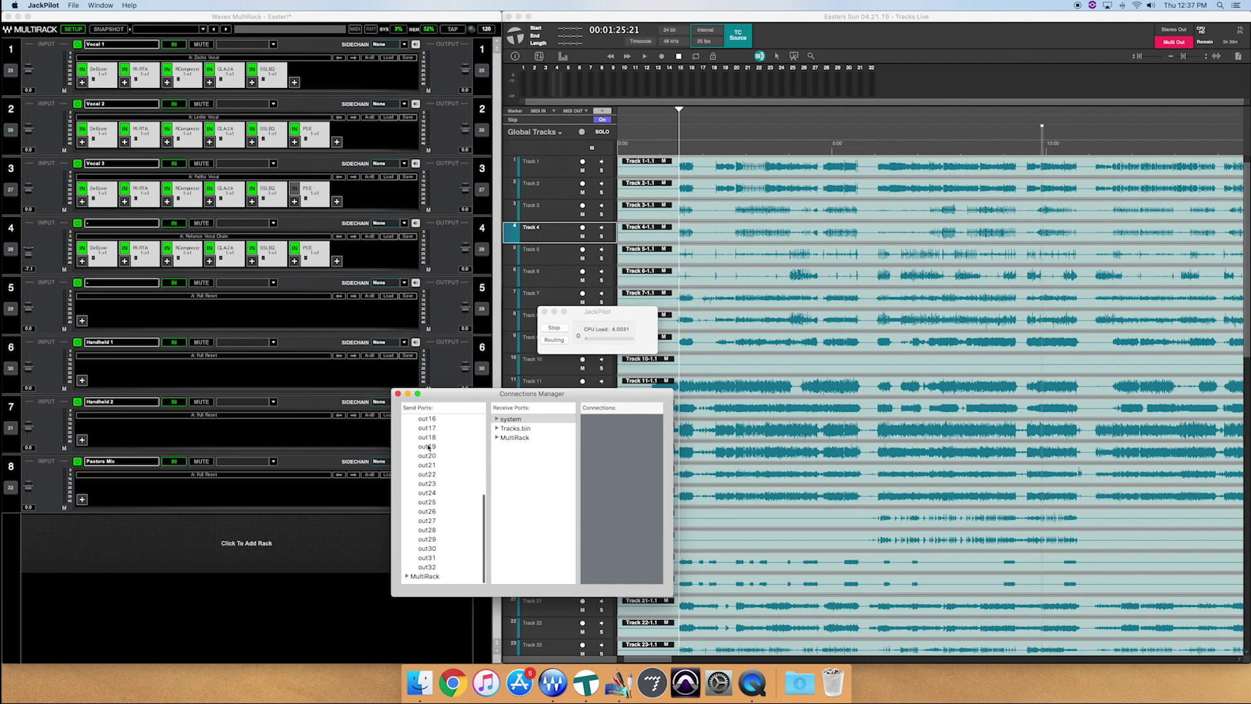
scroll(423, 443, up, 5)
click(407, 428)
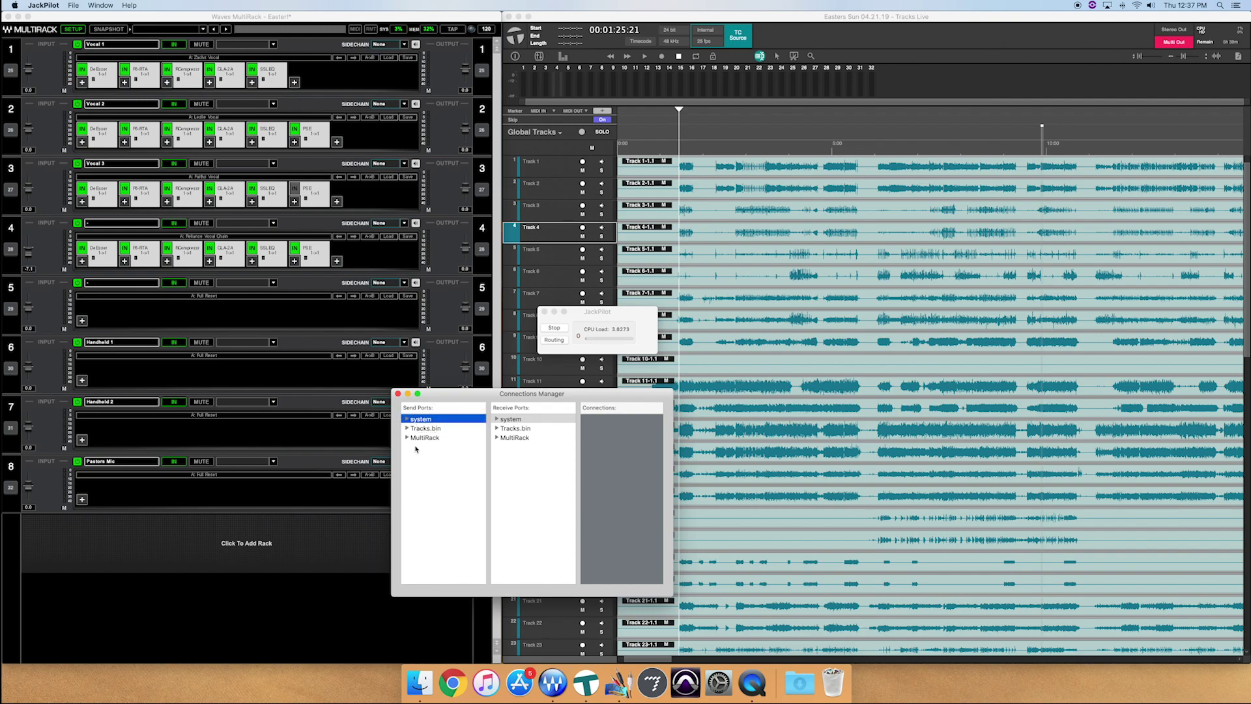
click(406, 438)
scroll(424, 457, down, 5)
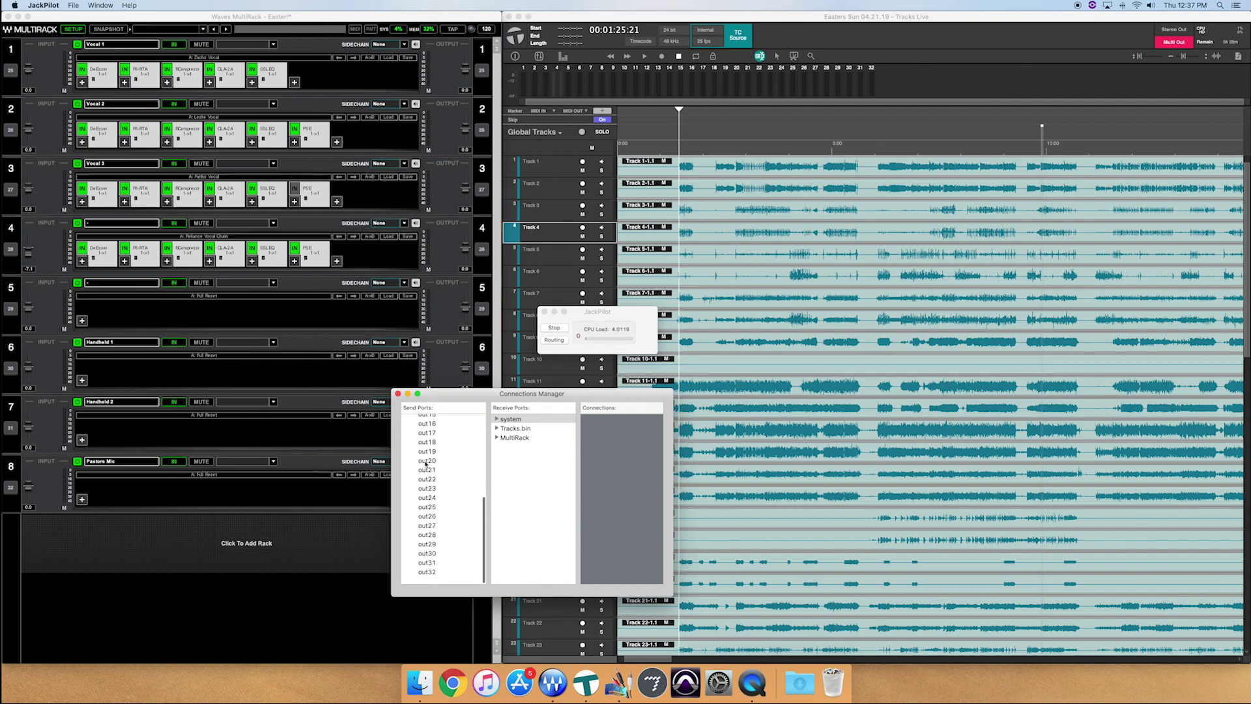
scroll(425, 456, up, 5)
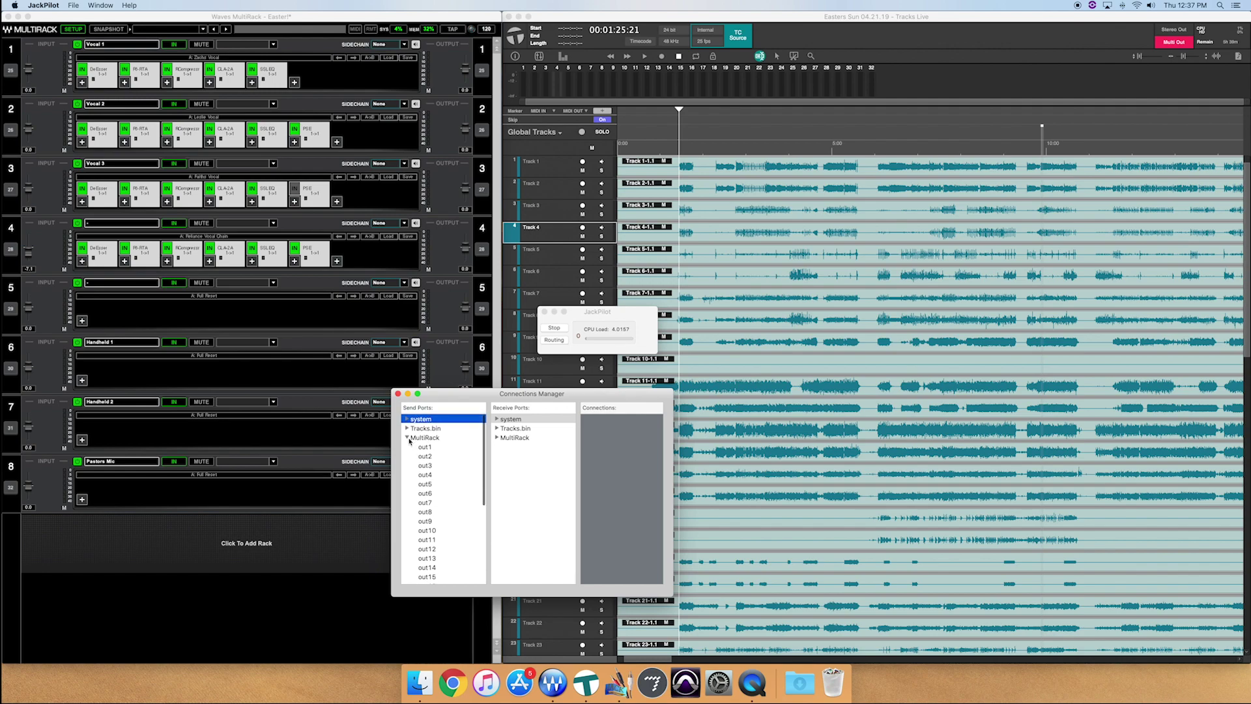
click(351, 363)
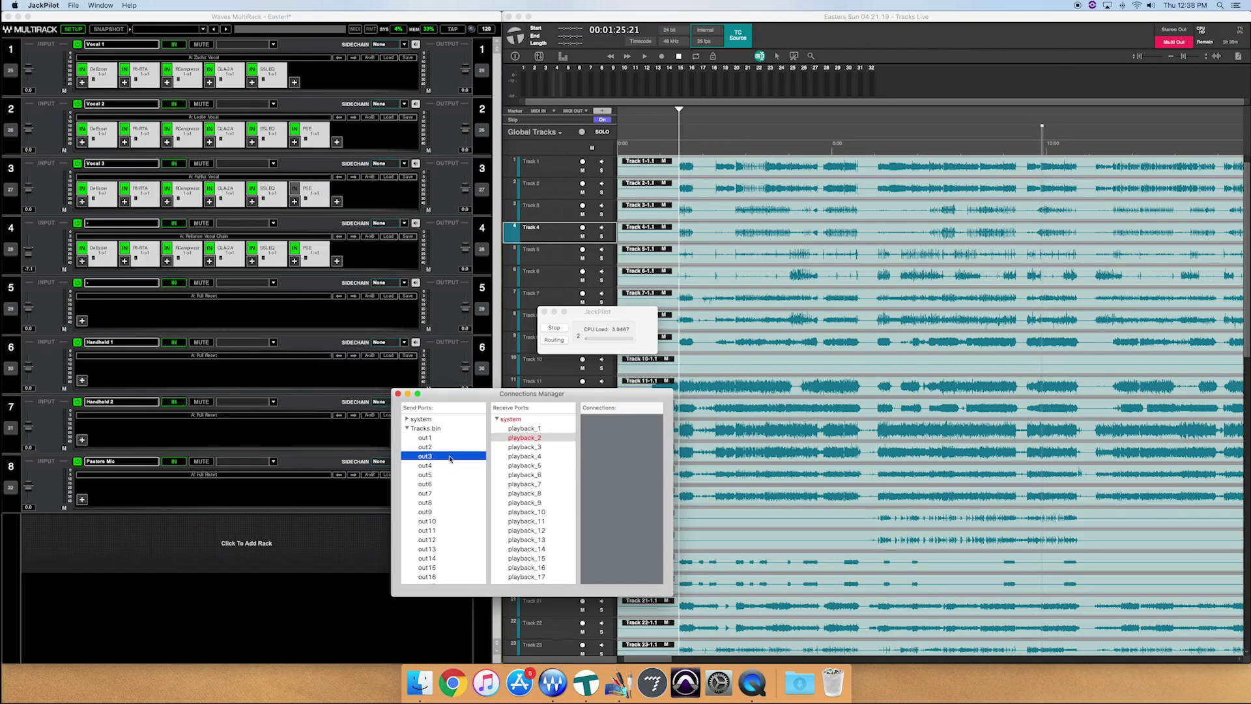
Connect Tracks.bin out3 through out9 to system playback_3 through playback_9
click(529, 449)
click(450, 456)
click(453, 465)
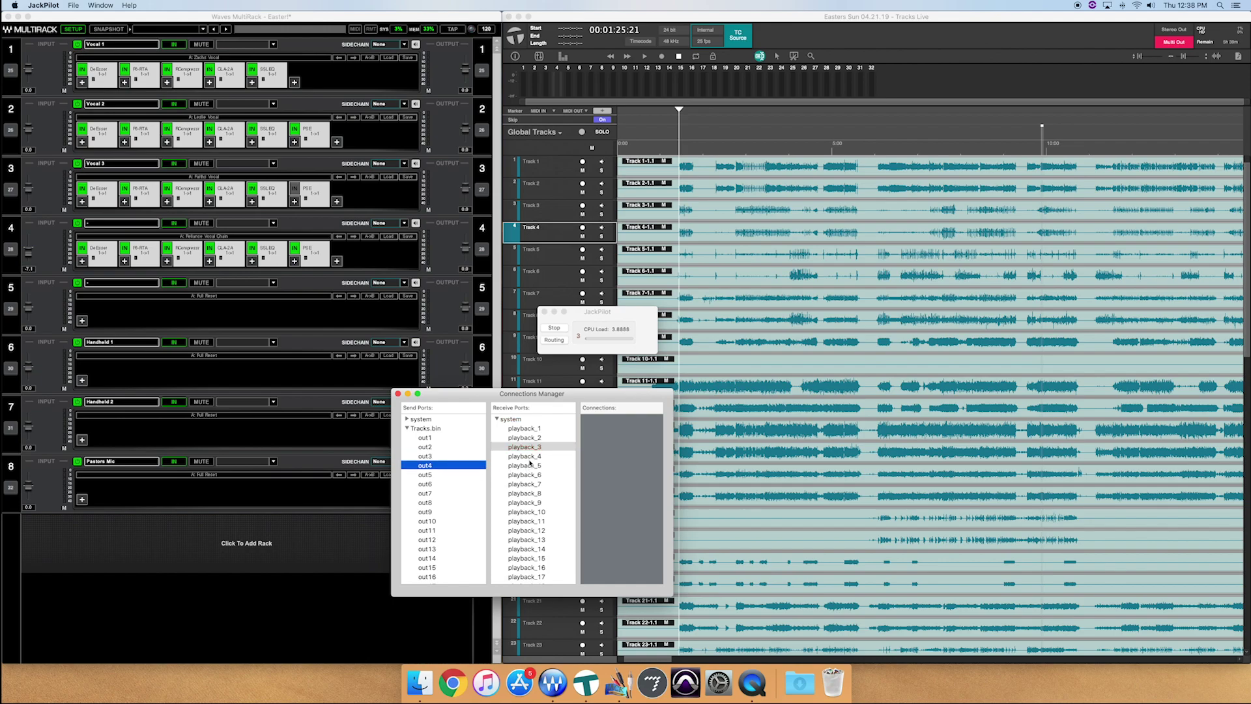
click(514, 457)
click(468, 476)
click(530, 465)
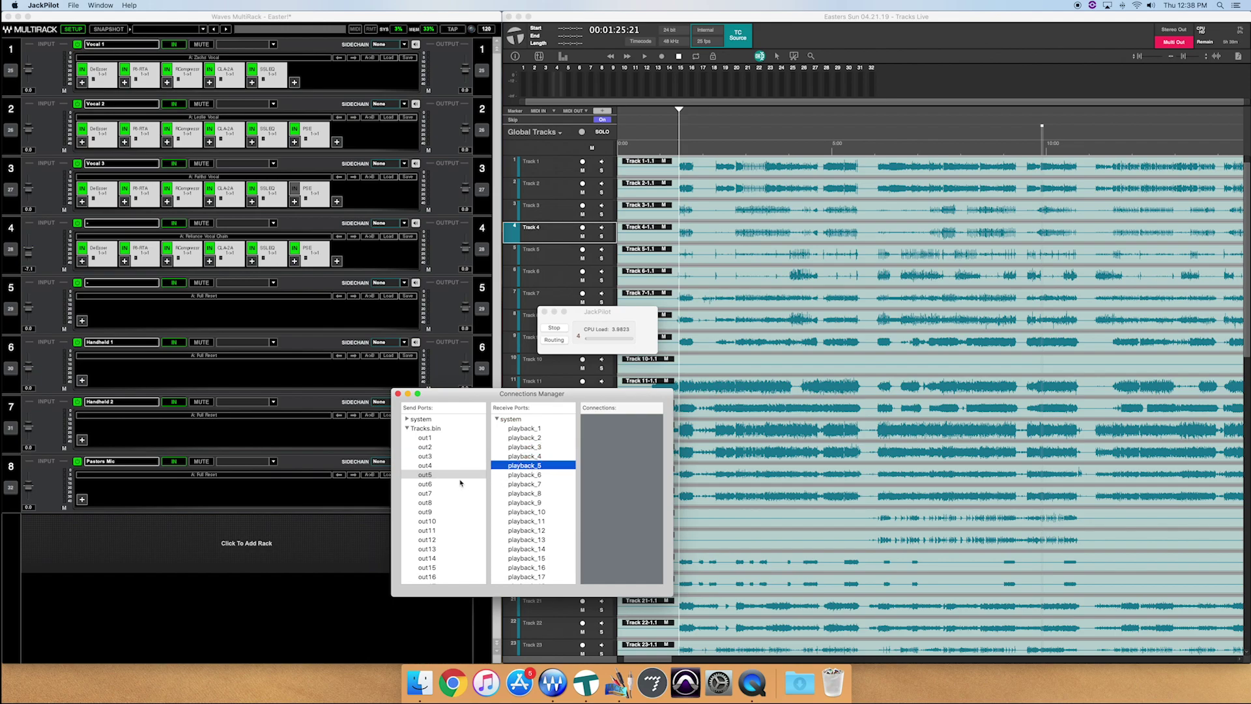
click(450, 484)
click(524, 475)
click(450, 493)
click(524, 483)
click(450, 503)
click(524, 494)
click(450, 511)
click(525, 503)
Connect Tracks.bin out10 through out16 to system playback_10 through playback_16
click(449, 511)
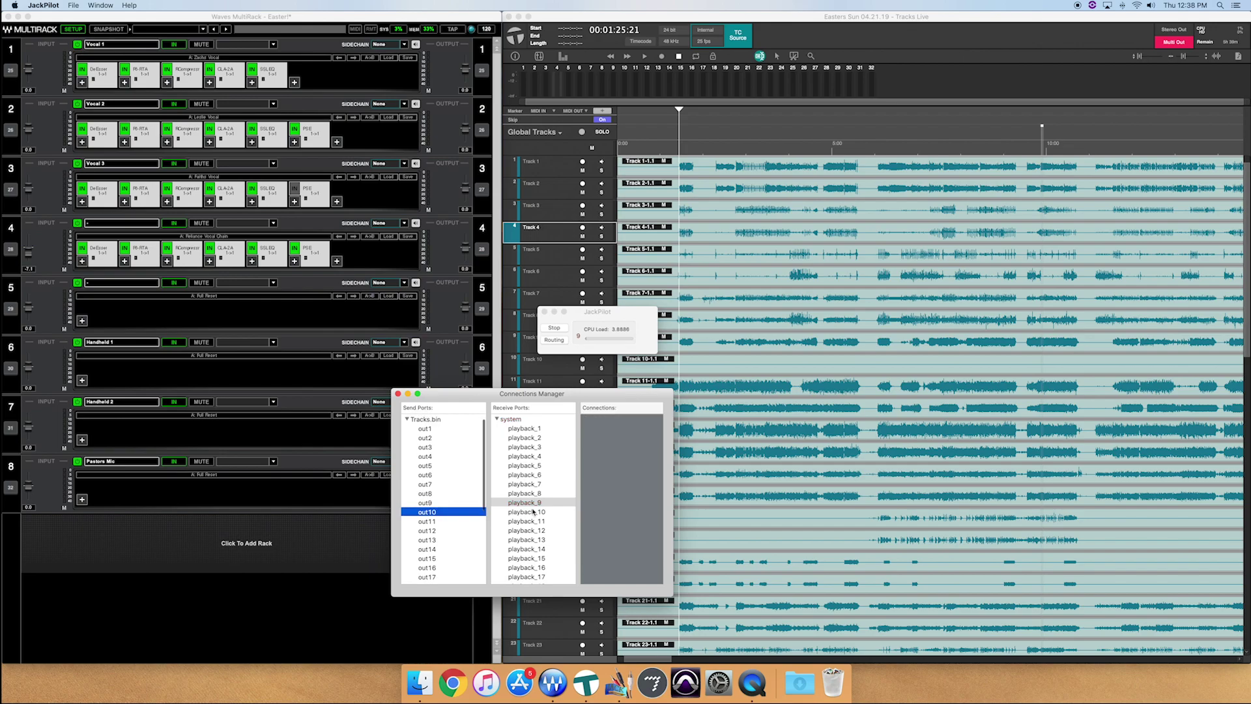
click(527, 511)
click(450, 521)
click(526, 522)
click(450, 530)
click(526, 540)
click(450, 549)
click(526, 549)
click(449, 558)
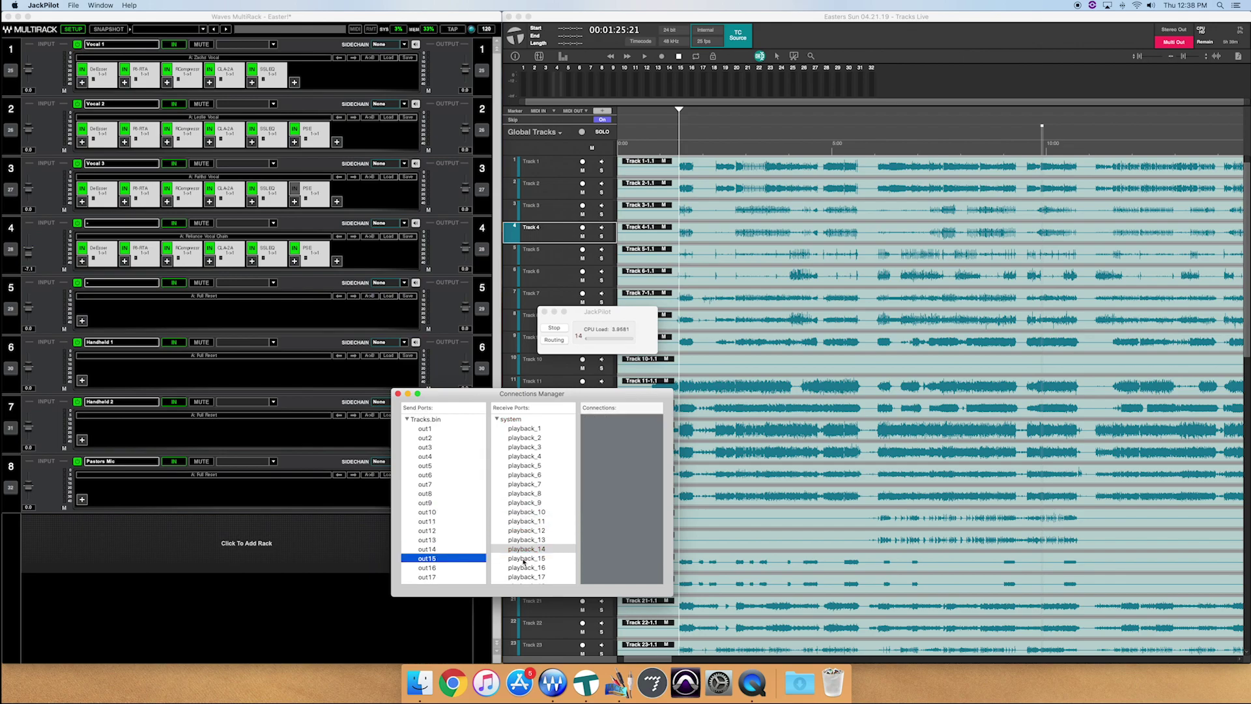
click(527, 559)
click(450, 567)
click(526, 567)
Connect Tracks.bin out17 through out21 to playback_17 through playback_21, then select out22
scroll(448, 518, down, 3)
click(445, 506)
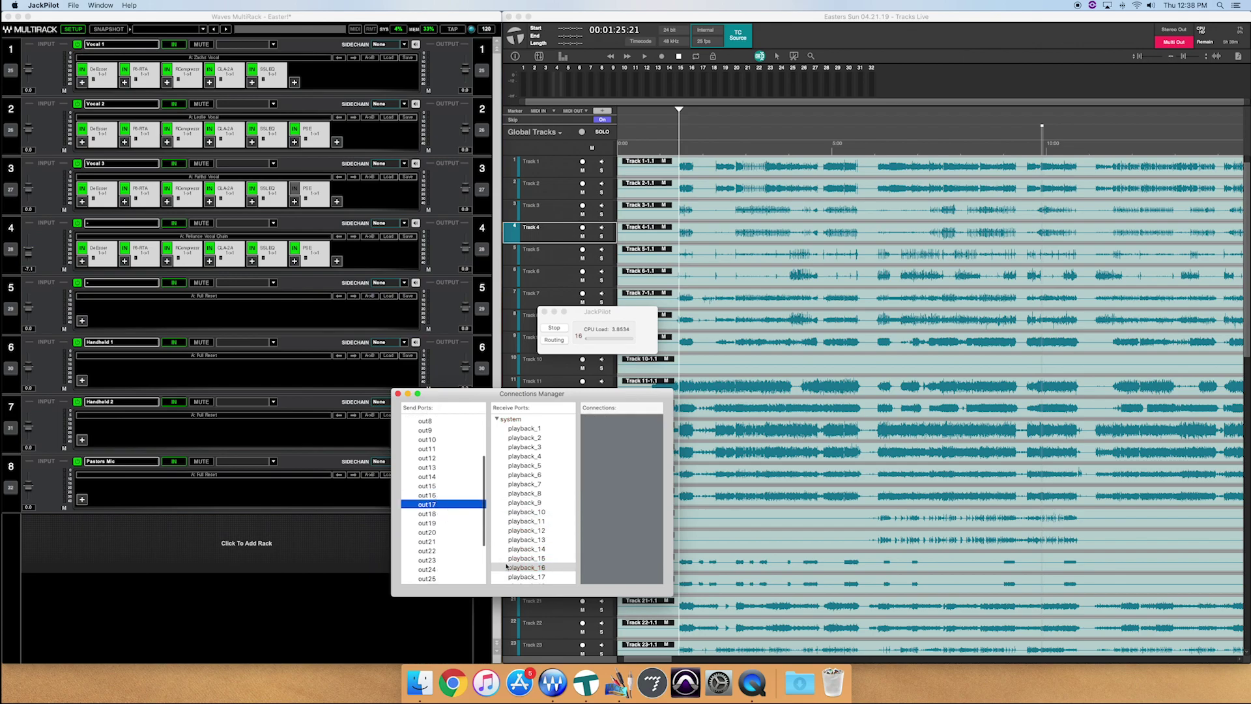
scroll(526, 507, down, 3)
click(526, 497)
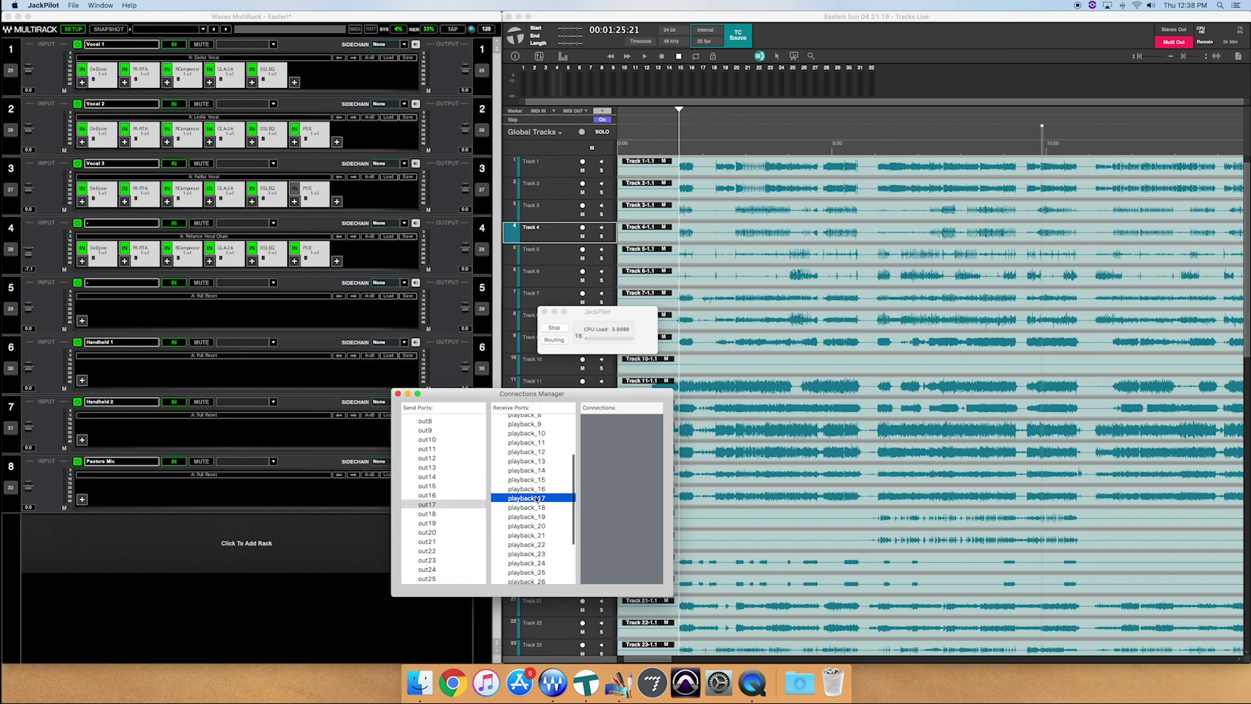
click(445, 513)
click(527, 507)
click(445, 523)
click(526, 516)
click(445, 532)
click(527, 526)
click(445, 542)
click(538, 539)
click(445, 551)
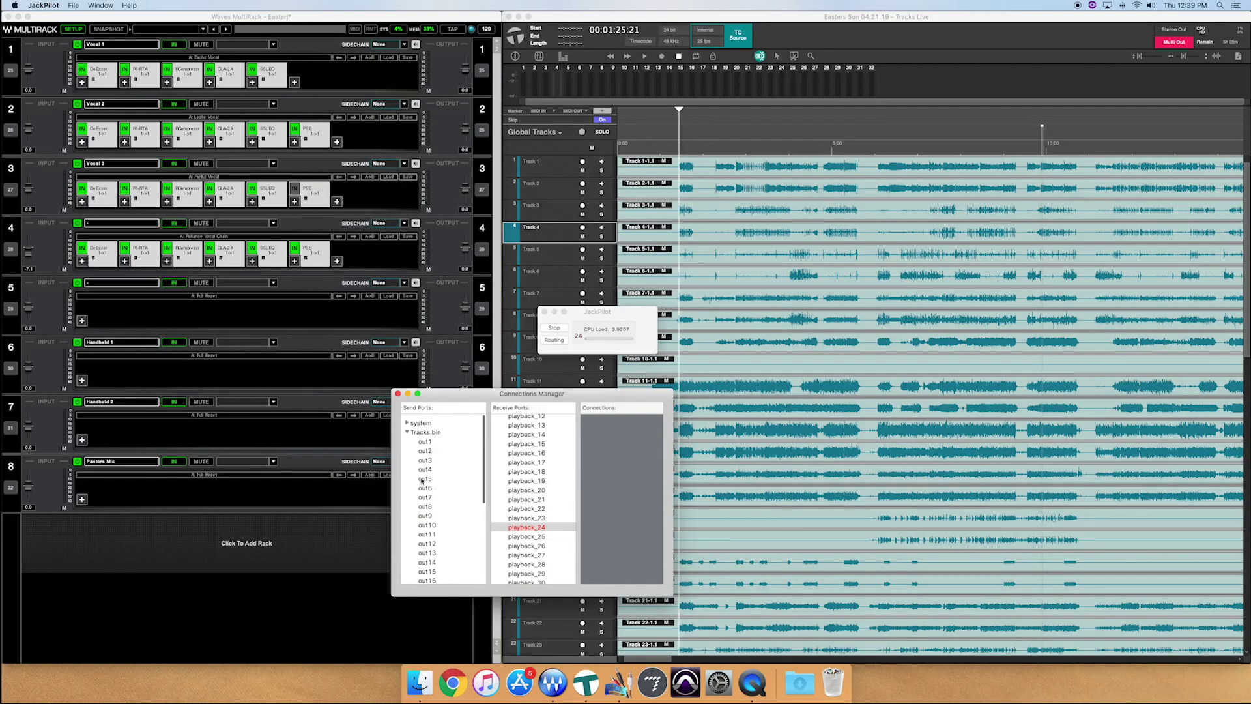
Connect Tracks.bin out25–out32 to the matching MultiRack inputs in25–in32
click(406, 428)
scroll(520, 466, up, 5)
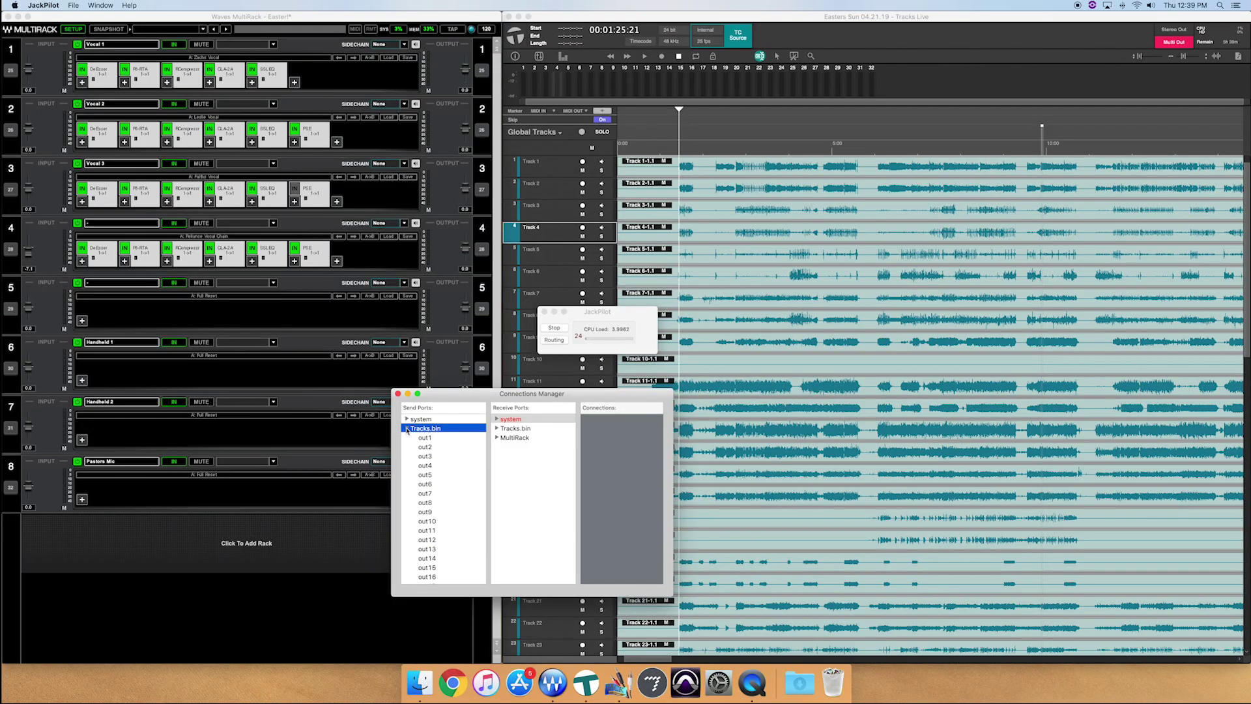
scroll(436, 471, down, 5)
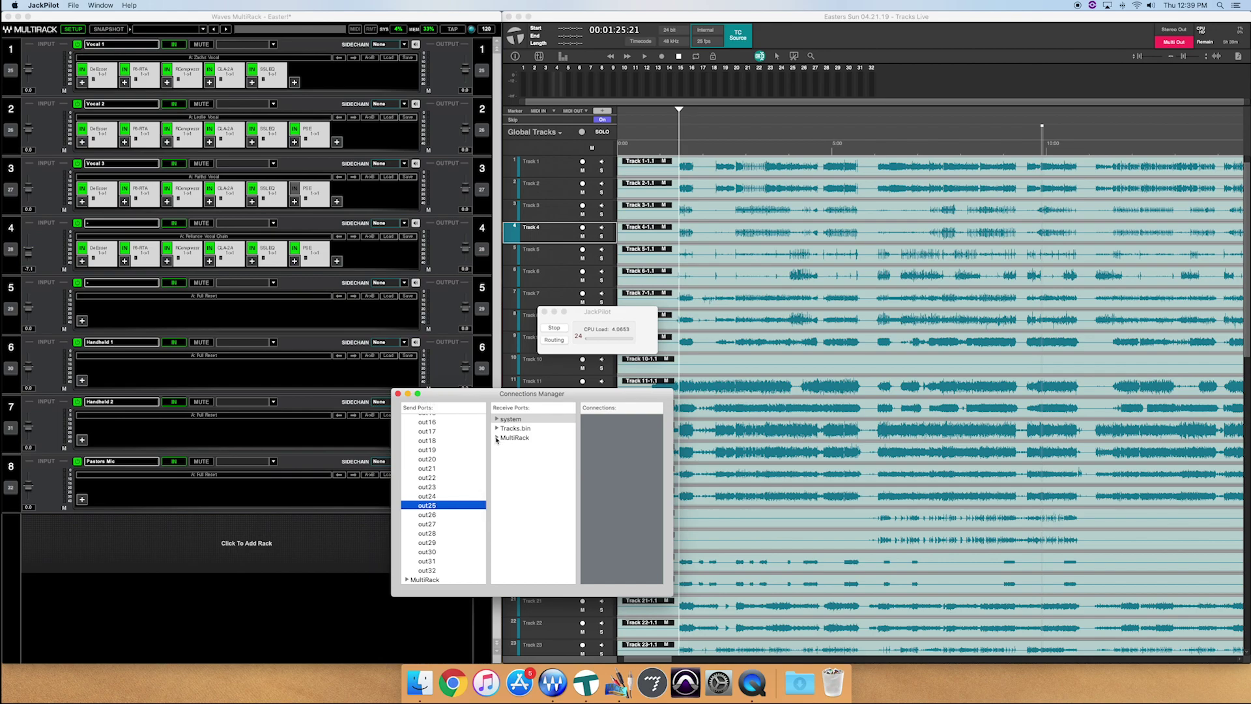
scroll(505, 456, down, 5)
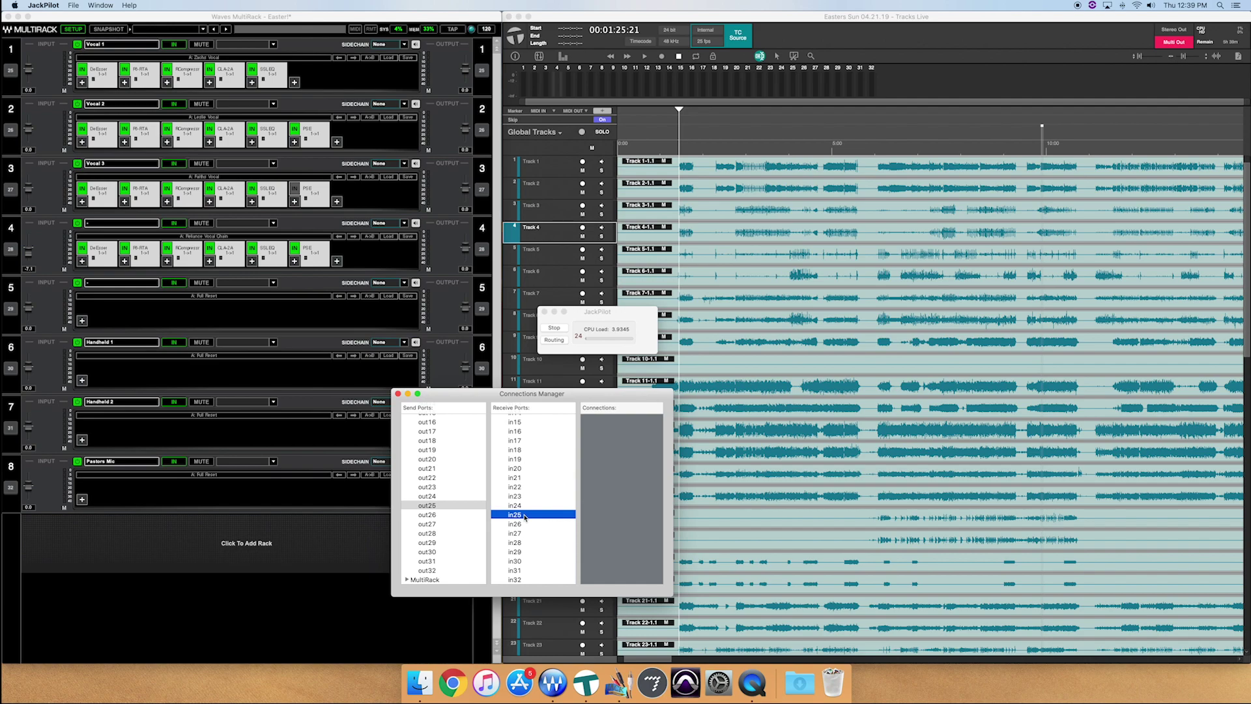
click(447, 505)
click(448, 515)
click(515, 533)
click(456, 552)
click(515, 552)
click(456, 562)
click(514, 570)
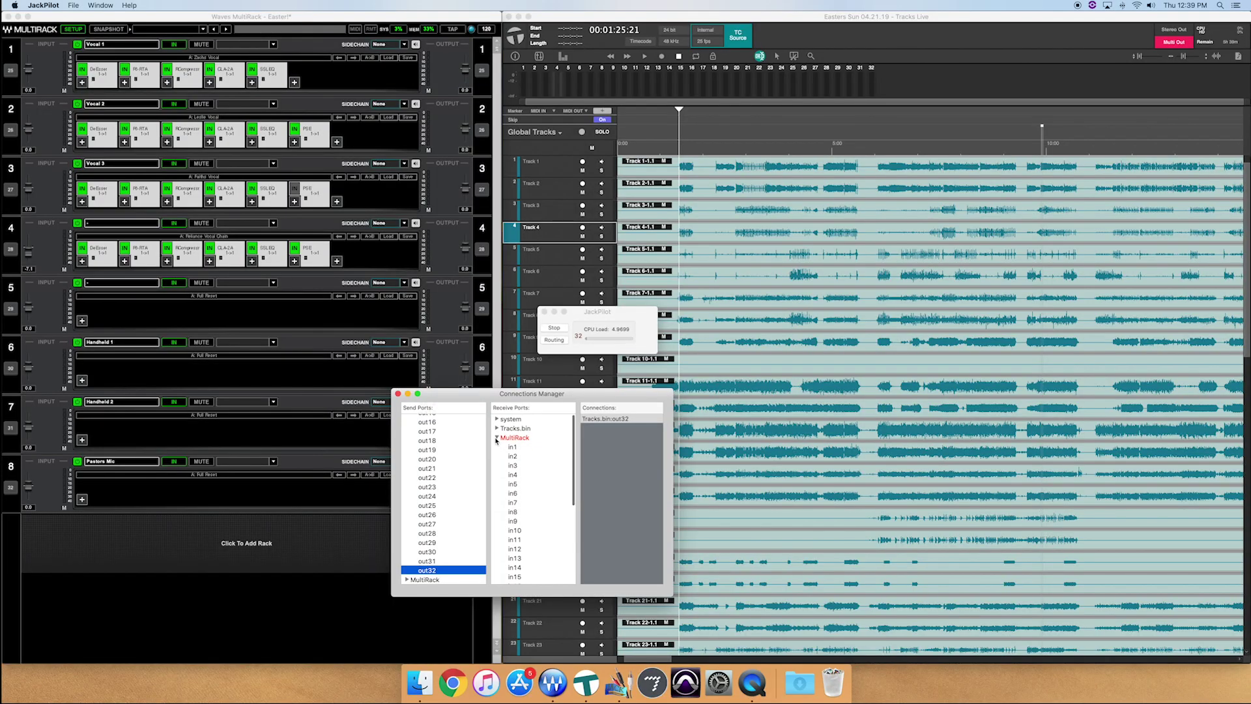
Connect MultiRack out25 to system playback_25
click(496, 438)
scroll(469, 449, up, 10)
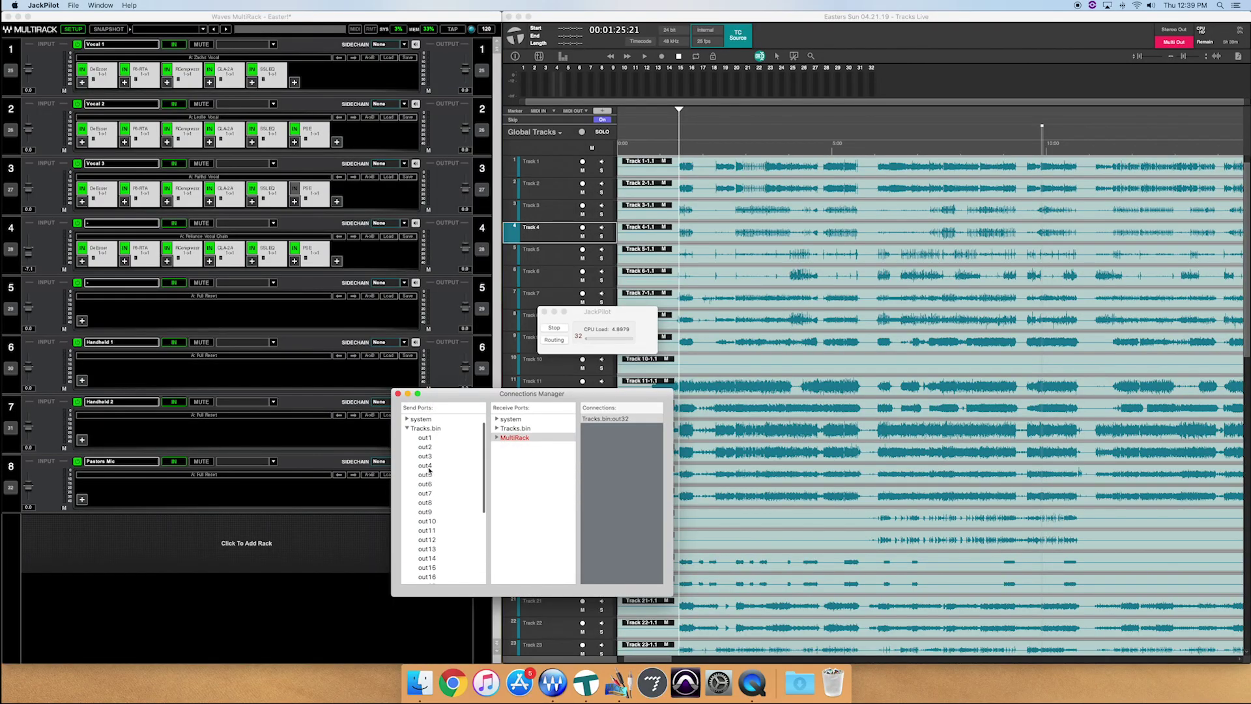
click(406, 428)
click(406, 428)
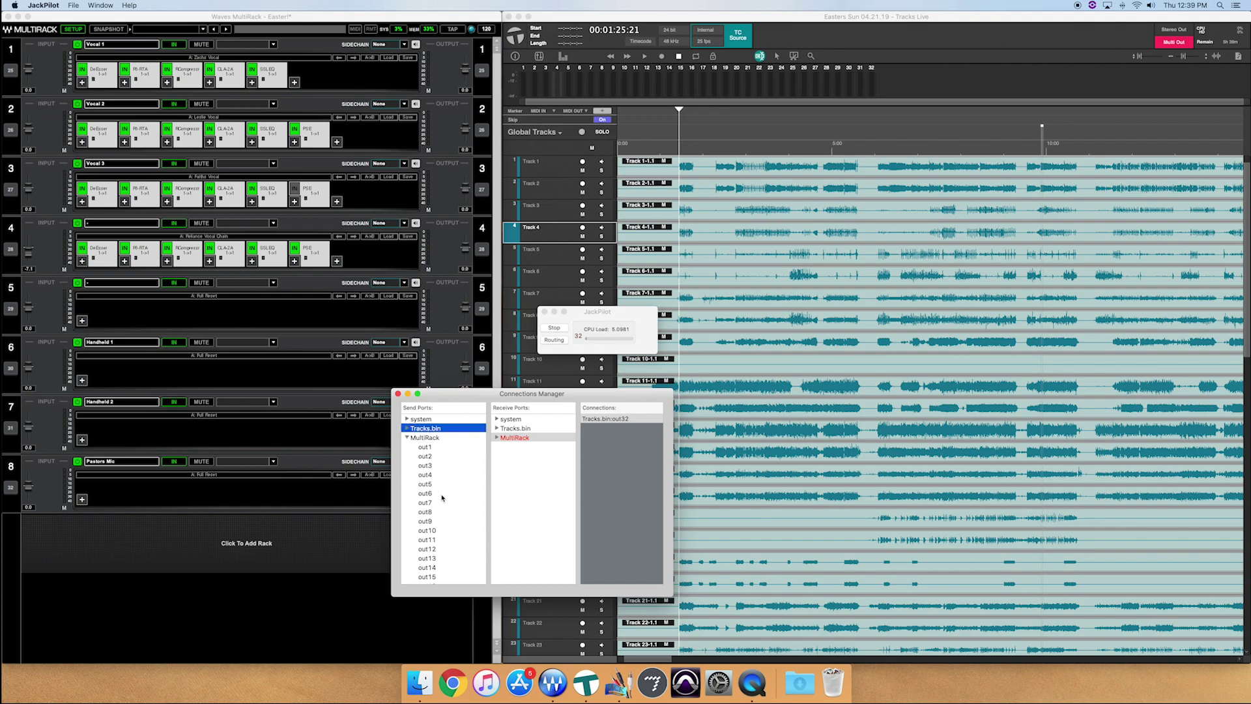
scroll(443, 495, down, 5)
click(427, 514)
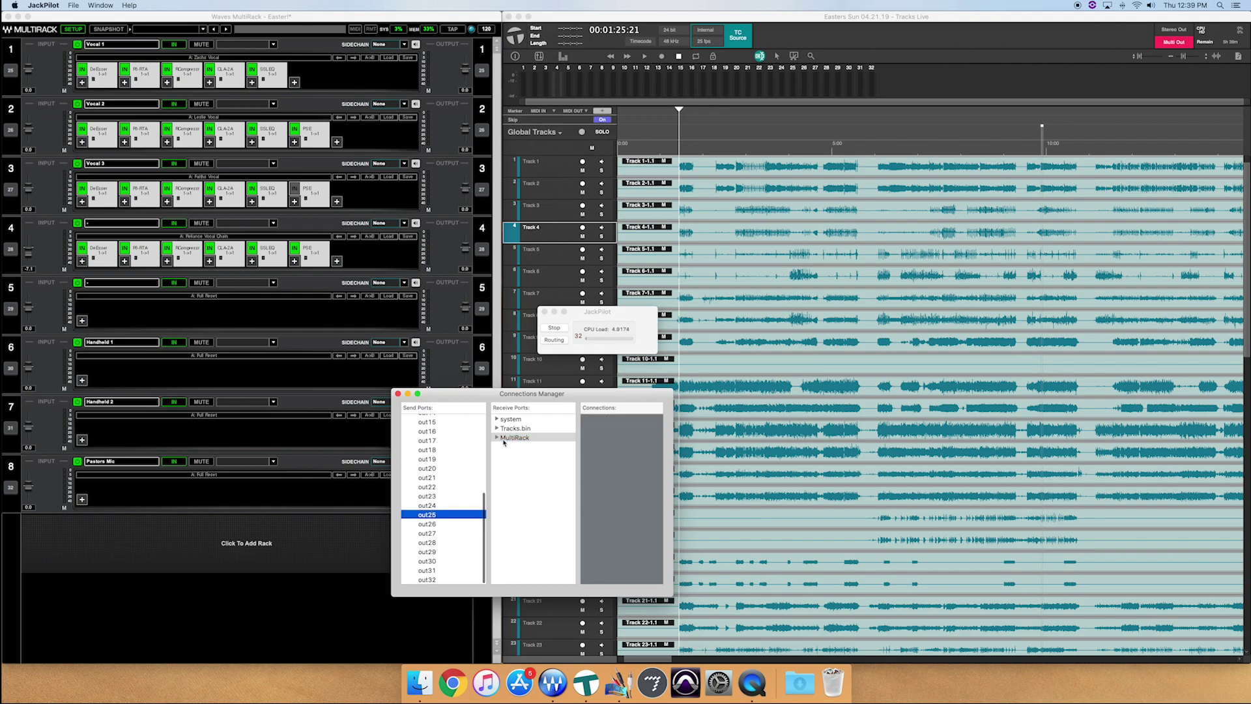
click(497, 419)
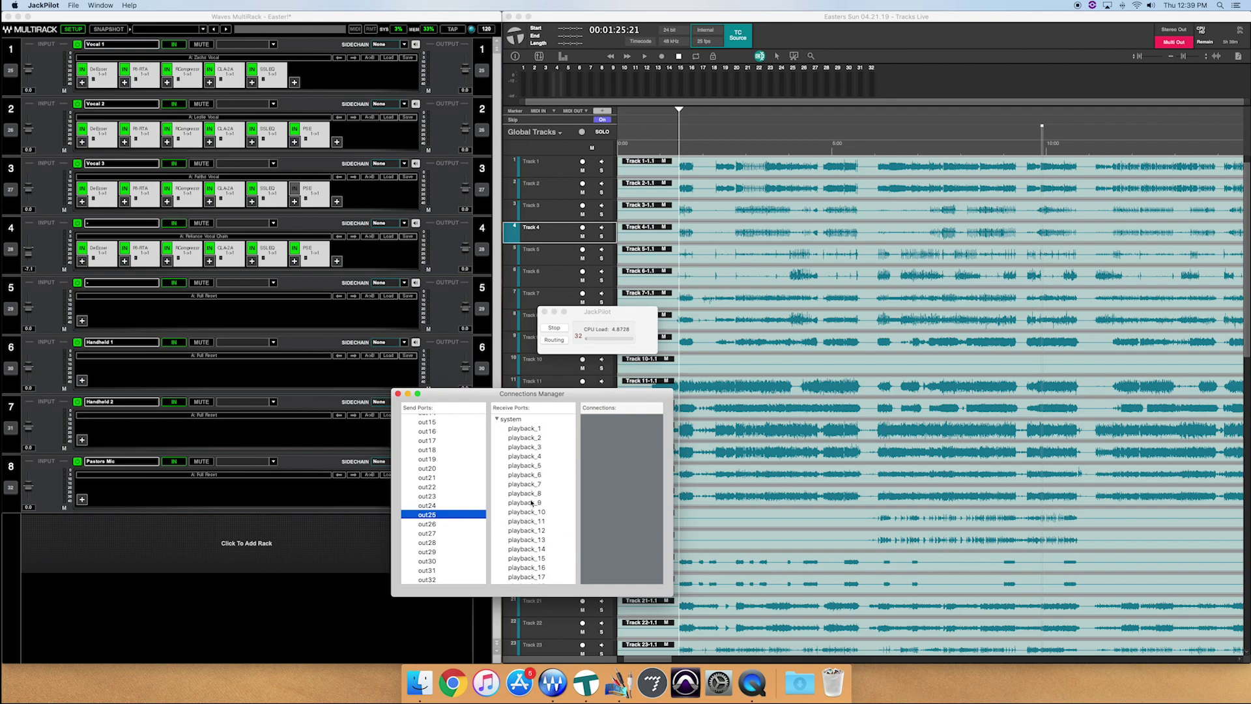
scroll(531, 516, down, 5)
click(540, 520)
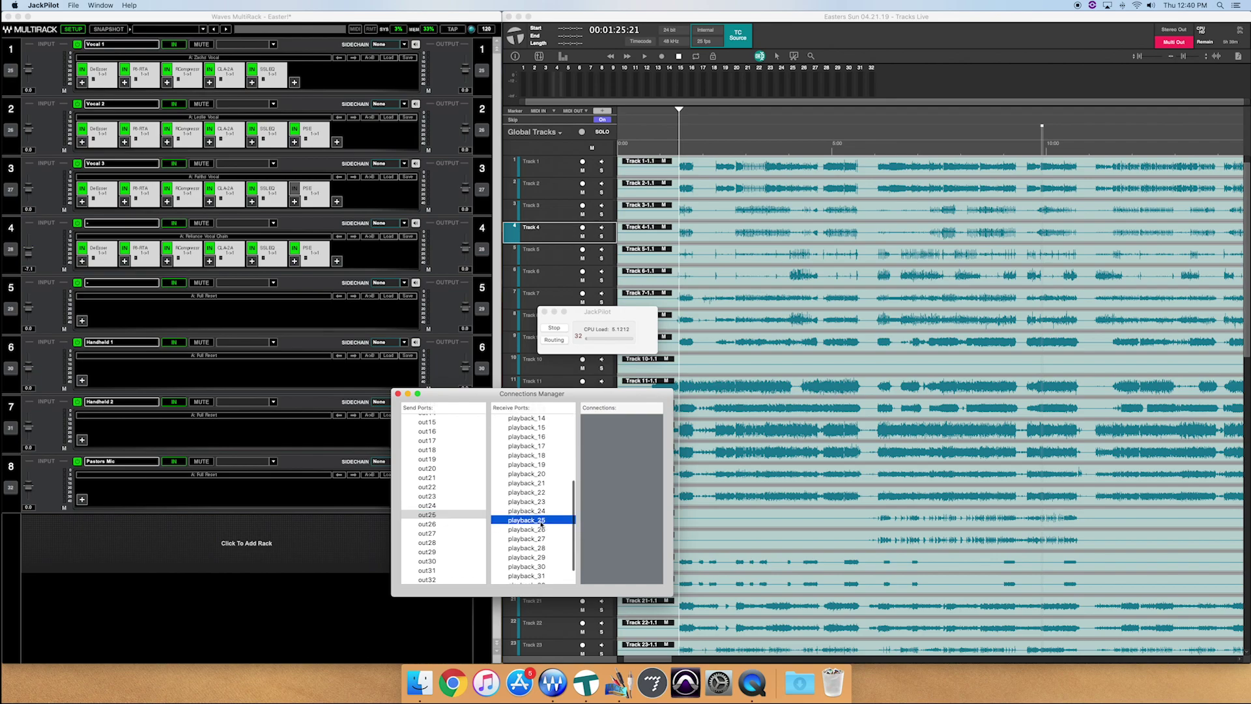
double_click(540, 521)
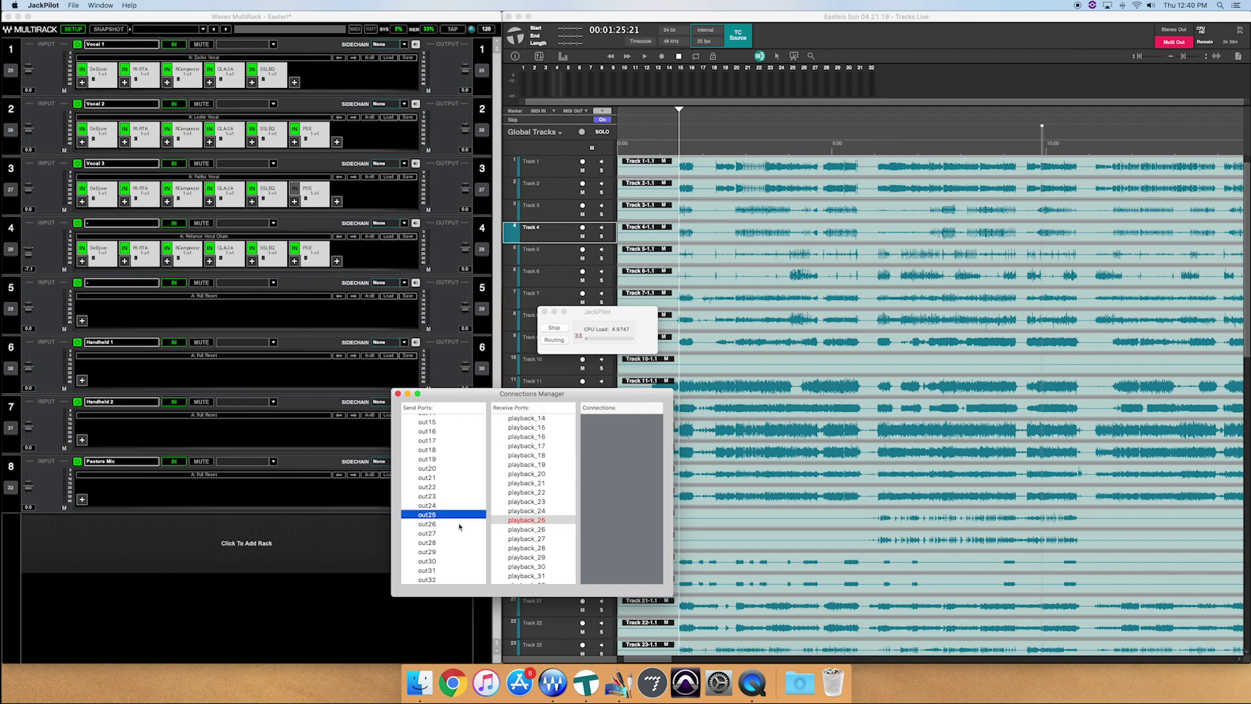
Connect the remaining MultiRack outputs through out32 to their matching playback ports, ending at playback_32
click(447, 552)
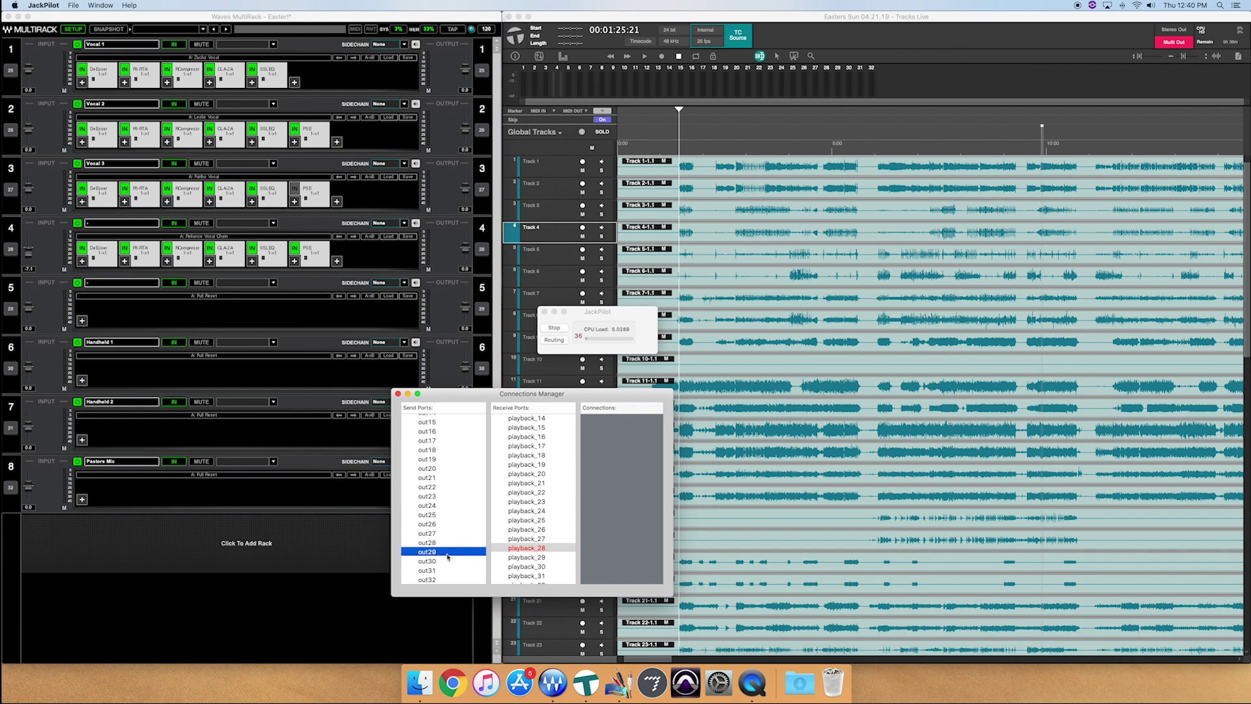
click(427, 571)
click(428, 579)
scroll(531, 521, down, 2)
double_click(553, 561)
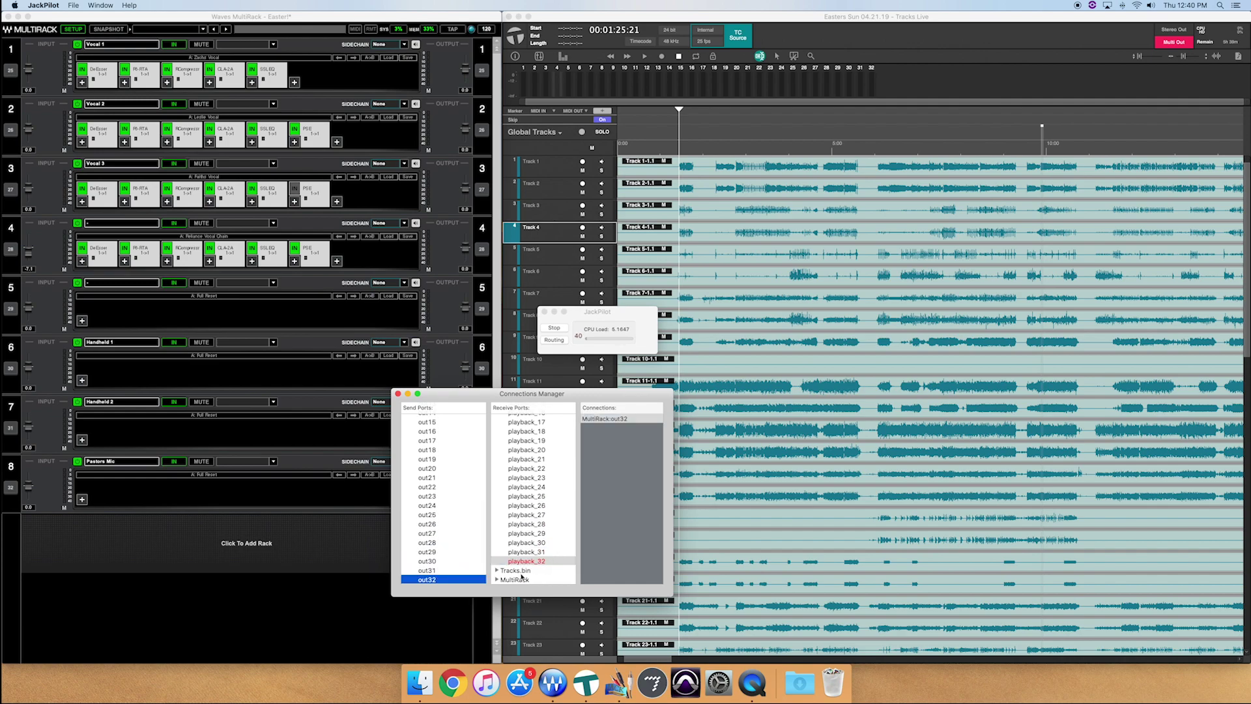